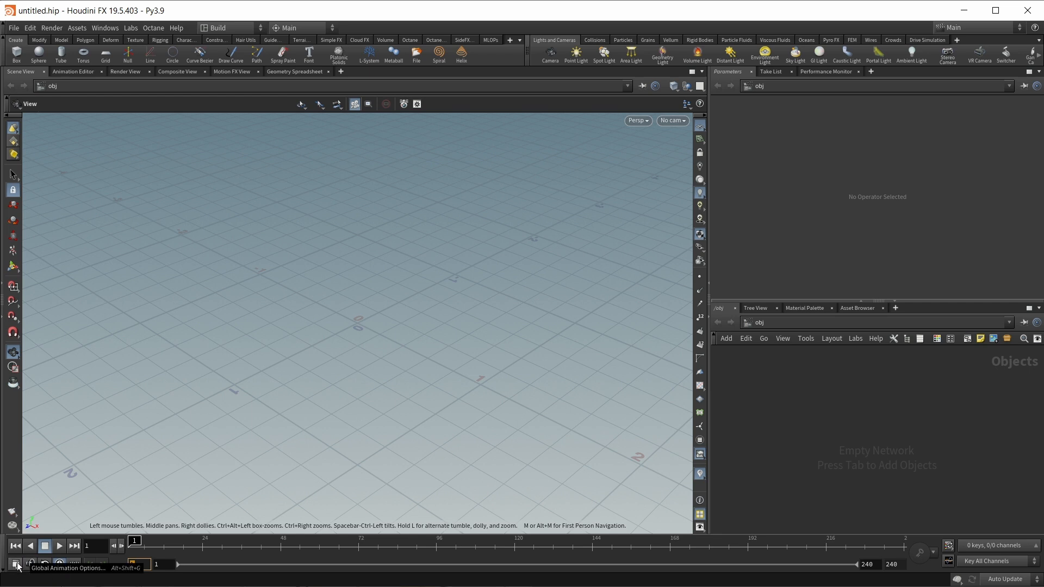
# - Set the global animation frame rate to 24, then play the animation and return to frame 1
pyautogui.click(16, 564)
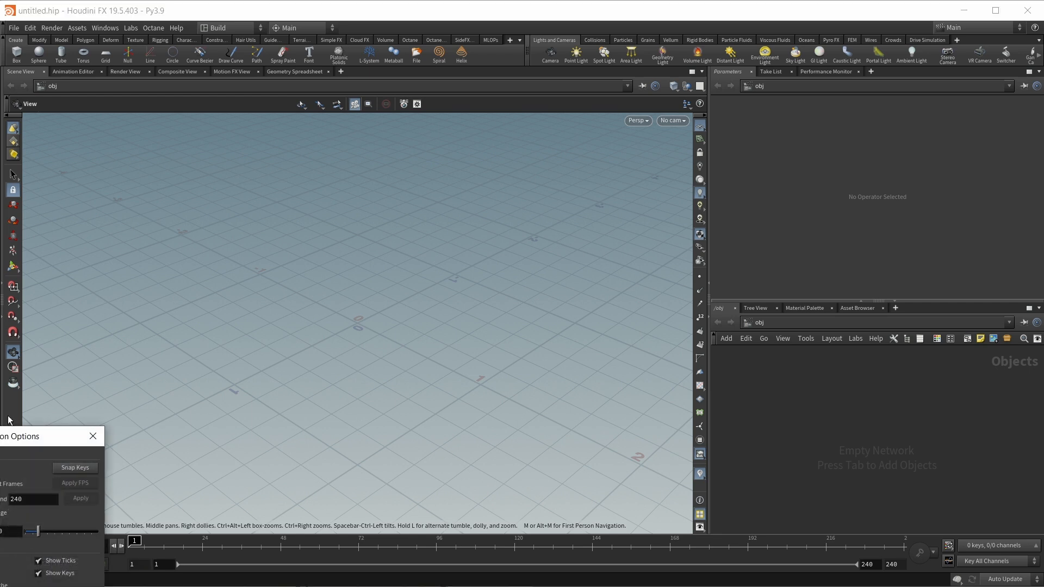
pyautogui.moveTo(8, 441); pyautogui.dragTo(218, 255)
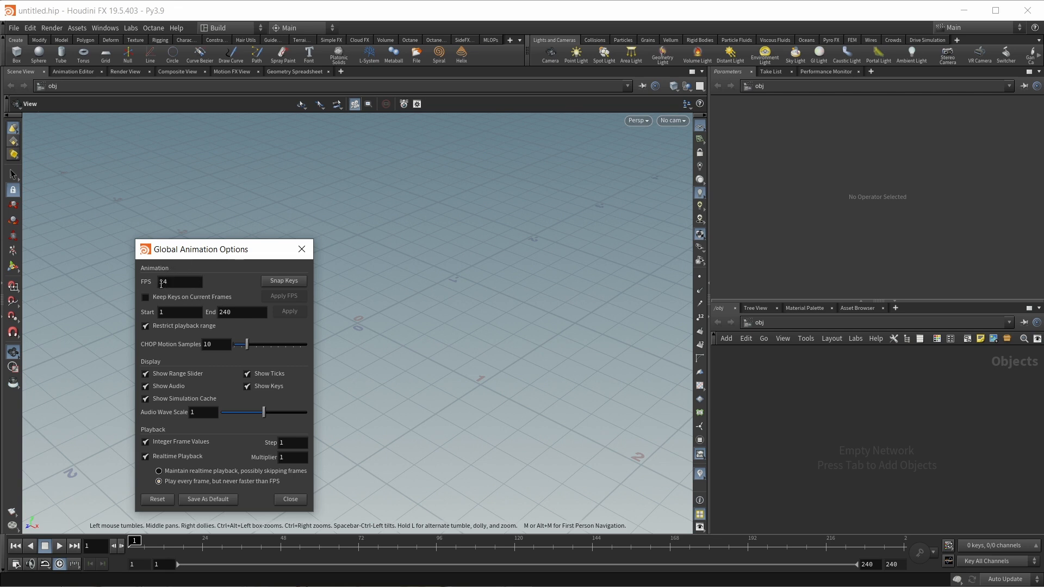
pyautogui.click(186, 279)
pyautogui.click(295, 519)
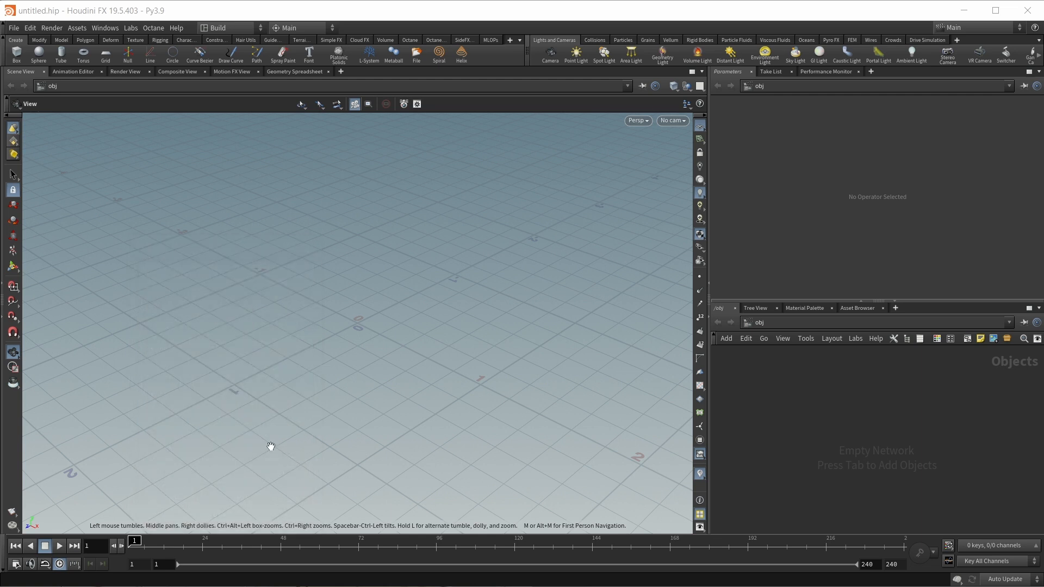
pyautogui.click(60, 546)
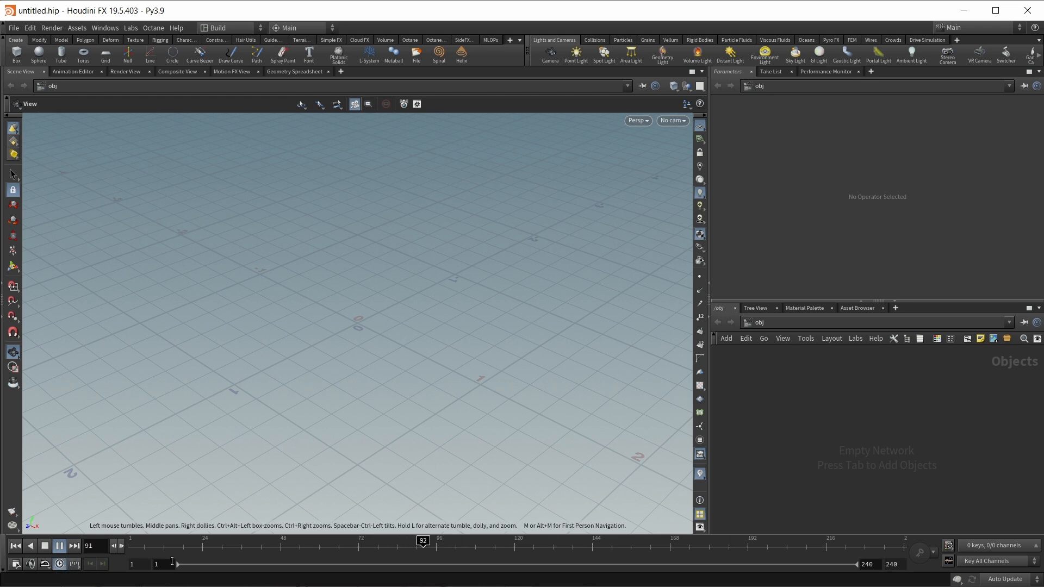
pyautogui.hotkey('ctrl', 'Up')
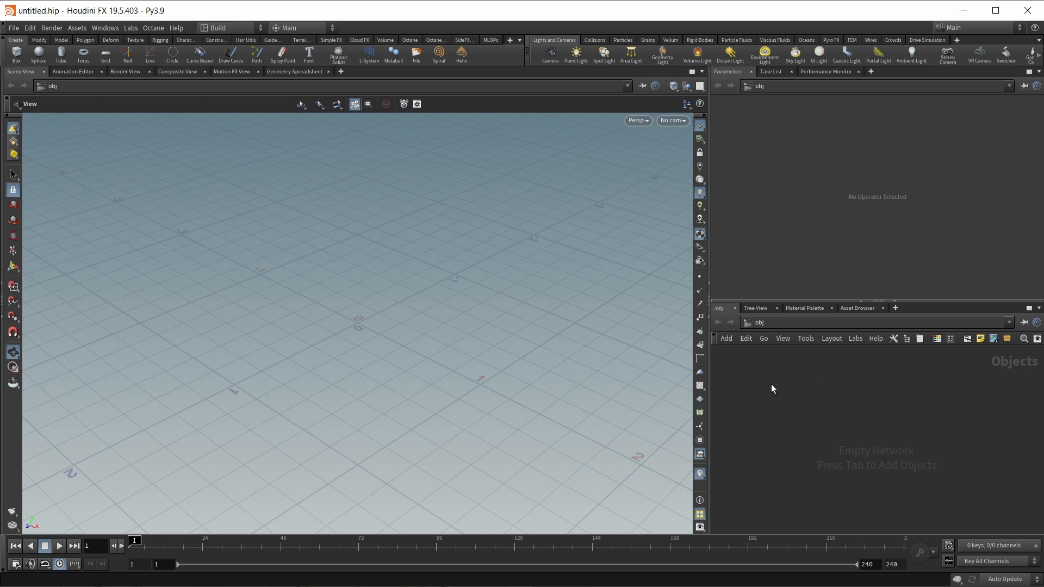
# - Bring up and dismiss the node creation menu and the viewport view options
pyautogui.press('Tab')
pyautogui.press('Escape')
pyautogui.press('Tab')
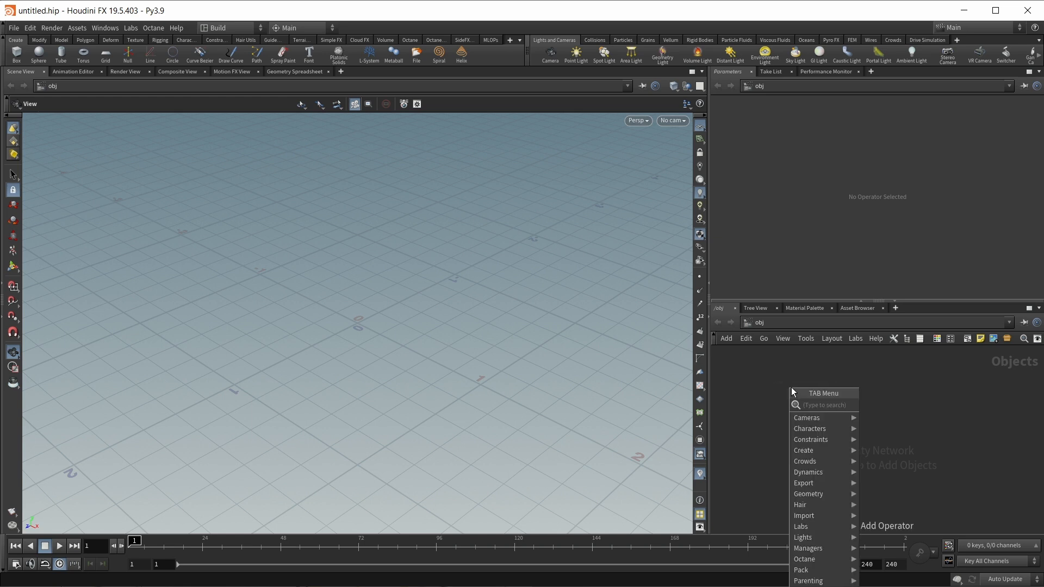
pyautogui.press('Escape')
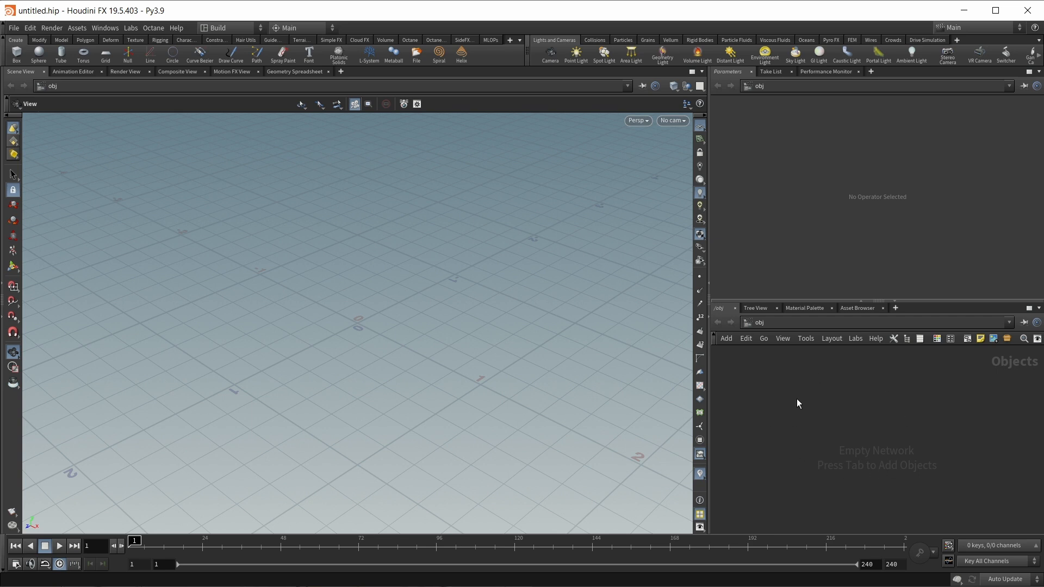
pyautogui.press('v')
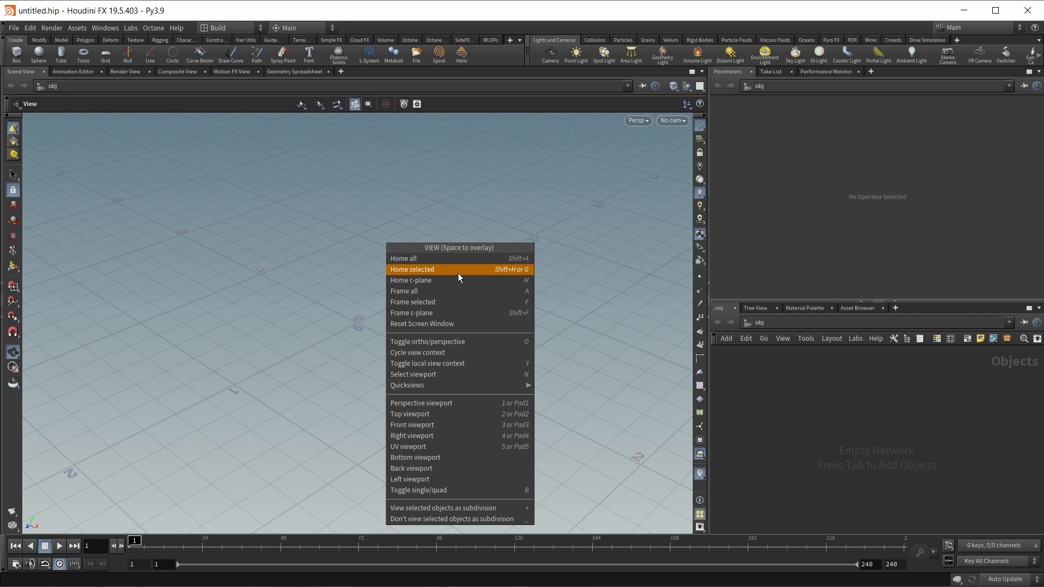
pyautogui.press('Tab')
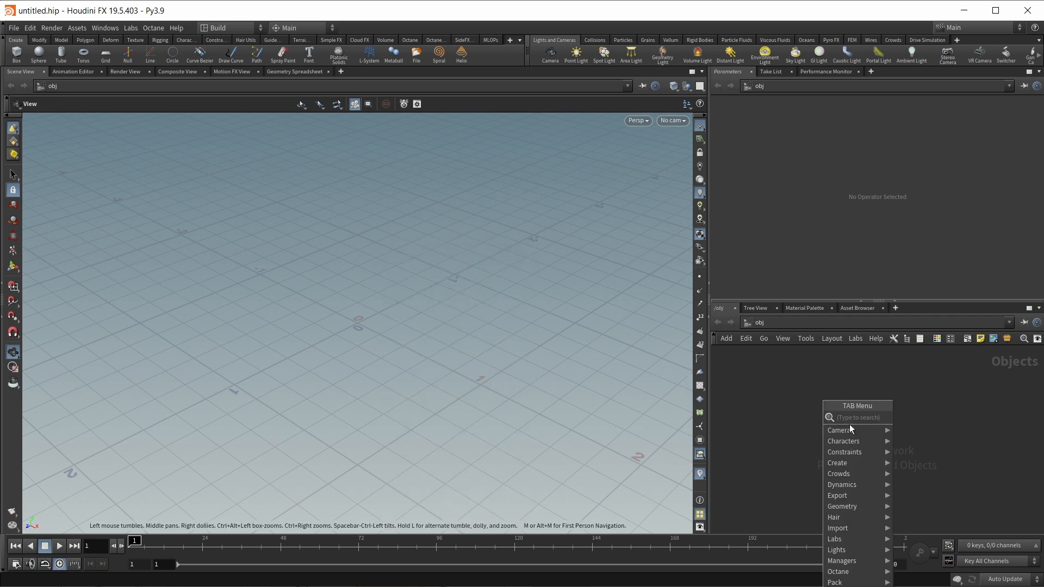
pyautogui.press('Escape')
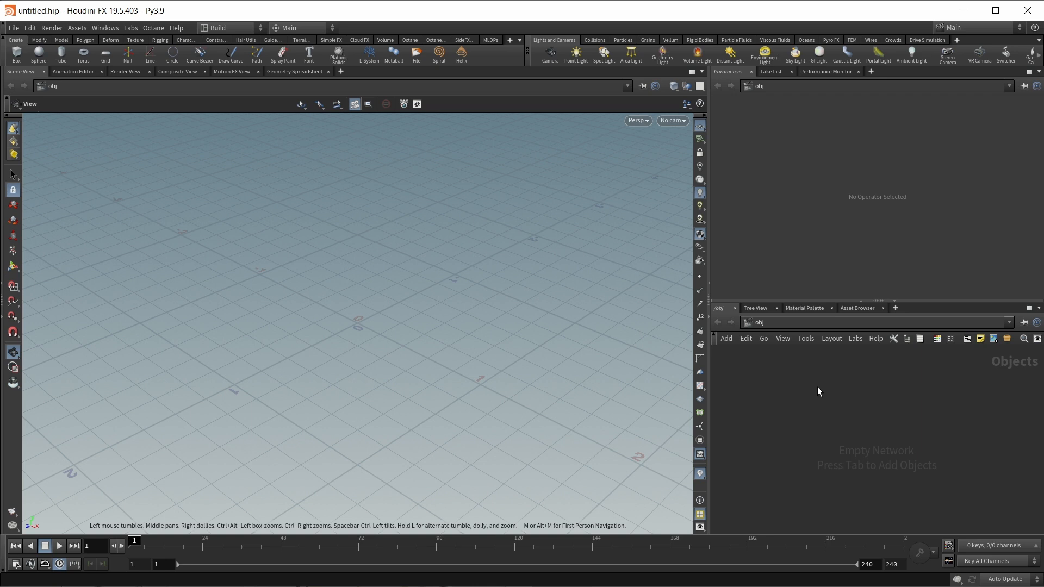
# - Search 'box' in the node creation menu and place a Box geometry node in the network
pyautogui.press('Tab')
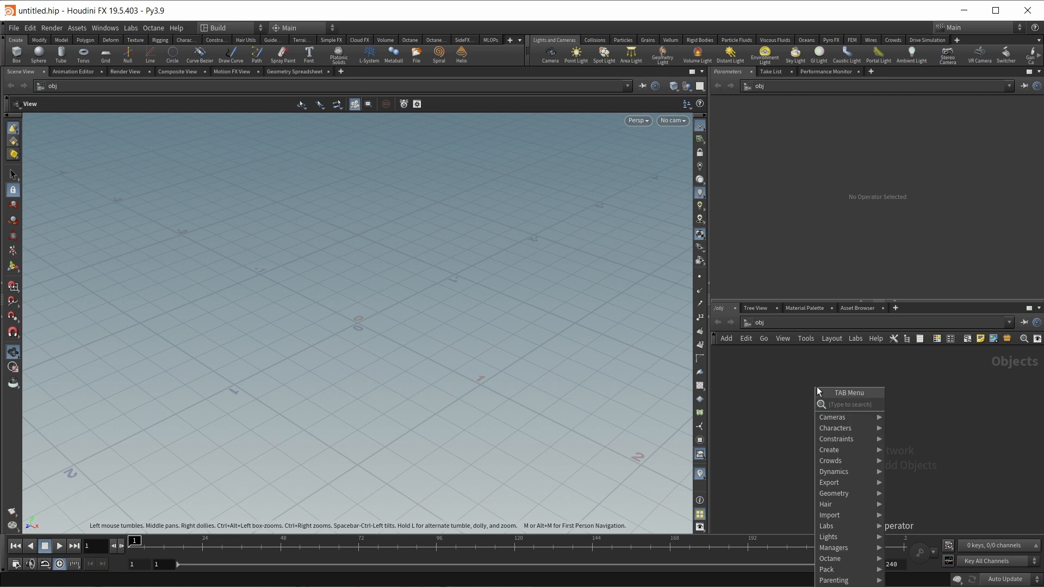
pyautogui.moveTo(831, 453)
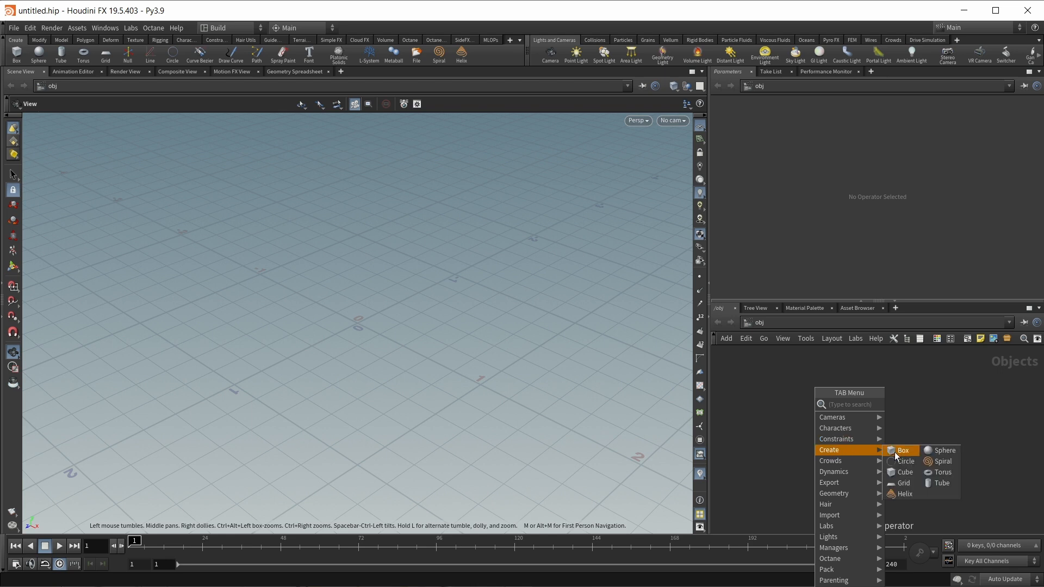
pyautogui.moveTo(842, 417)
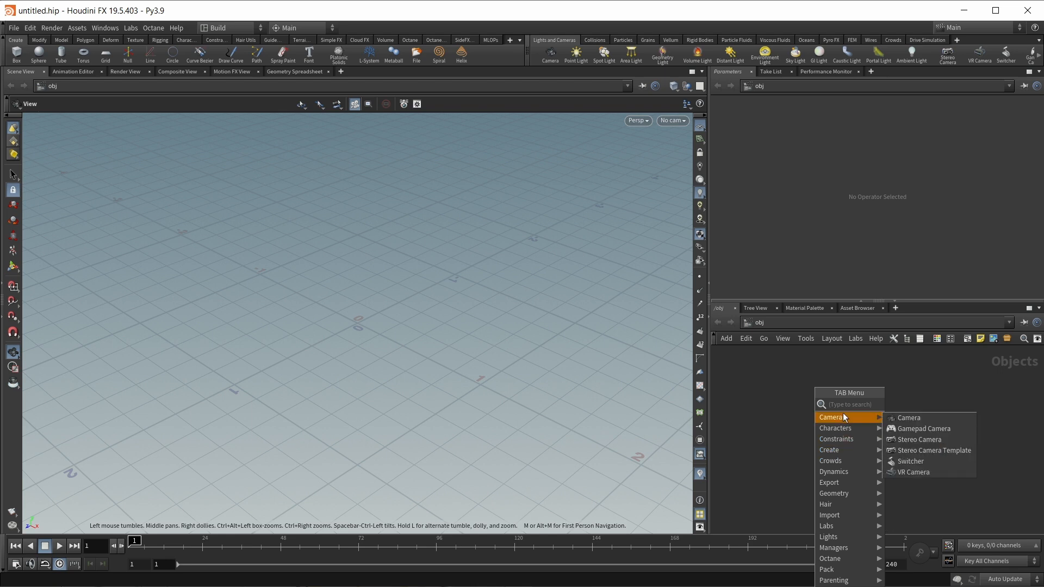
pyautogui.write('box')
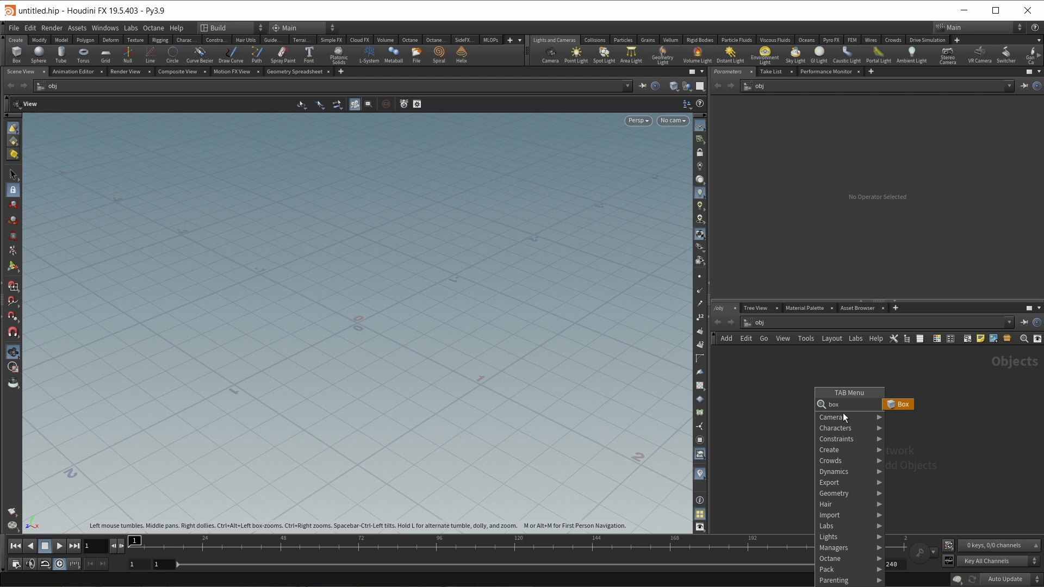
pyautogui.press('Return')
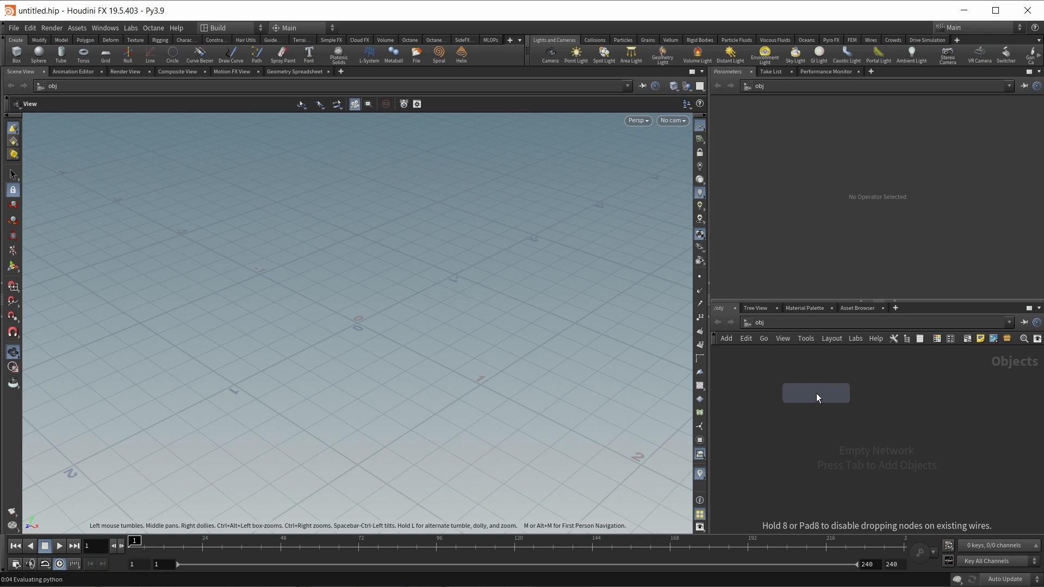
pyautogui.click(817, 393)
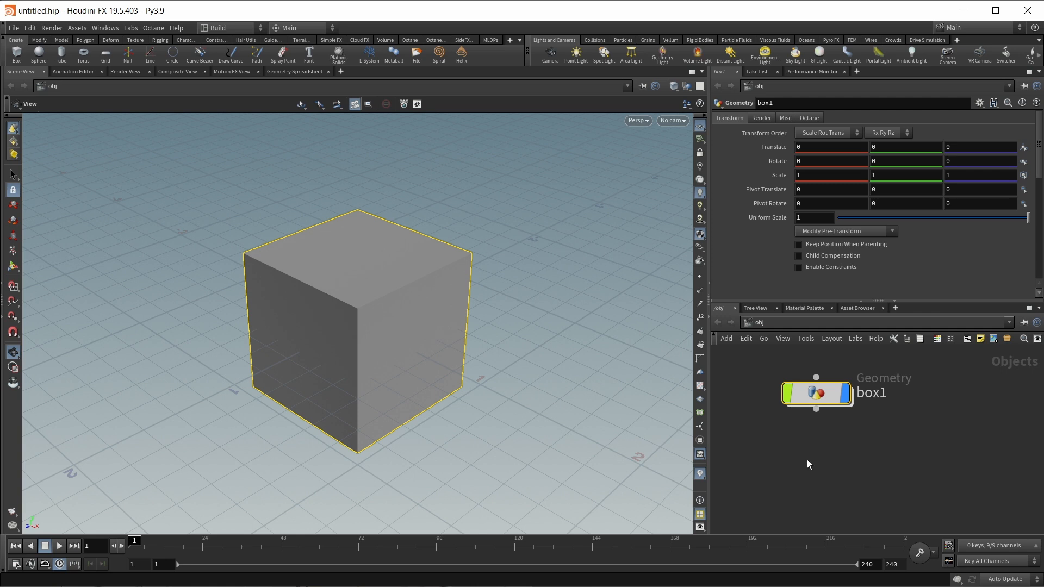
# - Search 'rubber' and place a Test Geometry: Rubber Toy node below box1
pyautogui.press('Tab')
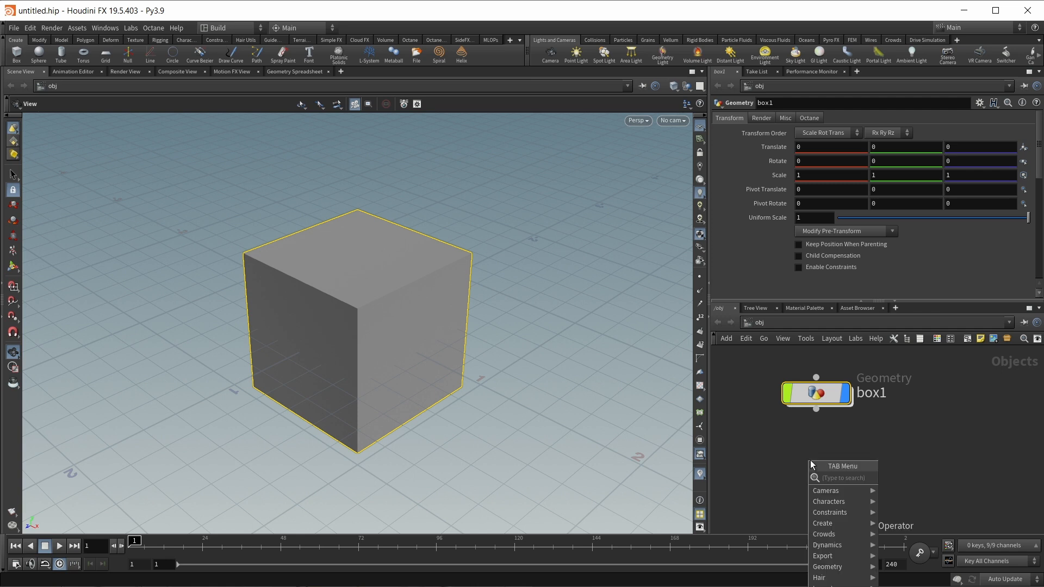
pyautogui.write('rubber')
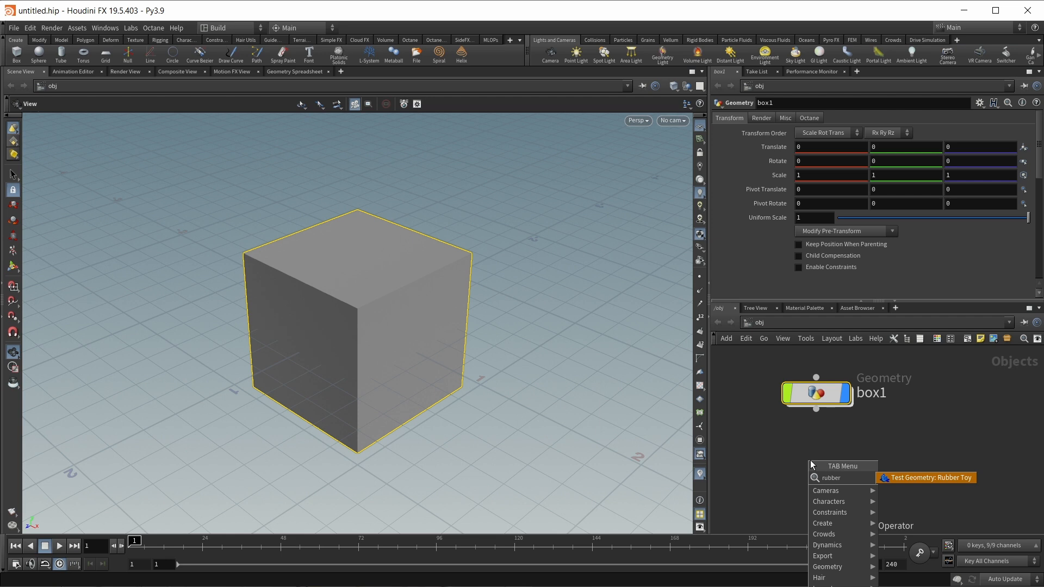
pyautogui.press('Return')
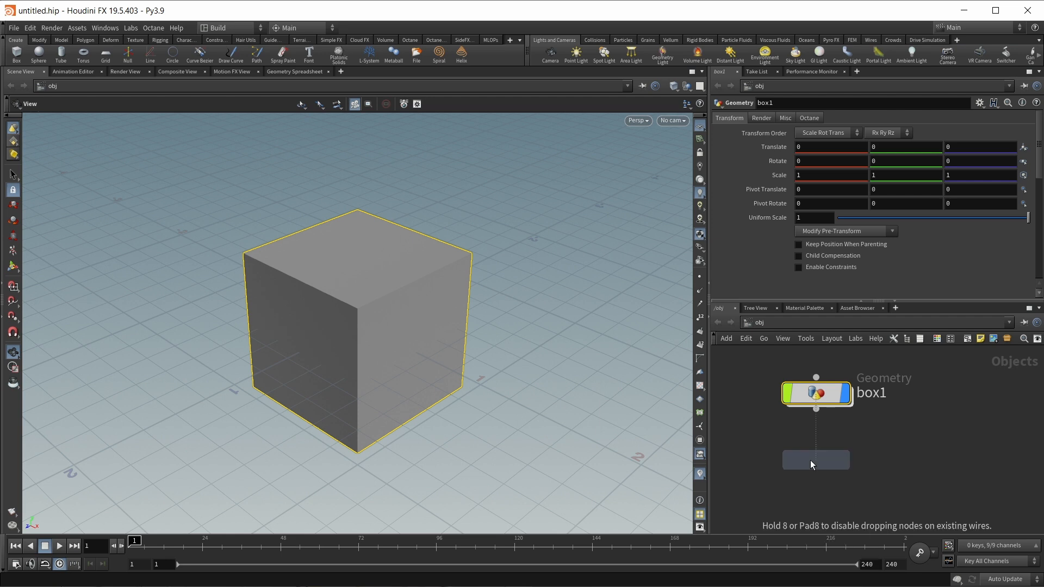
pyautogui.click(810, 460)
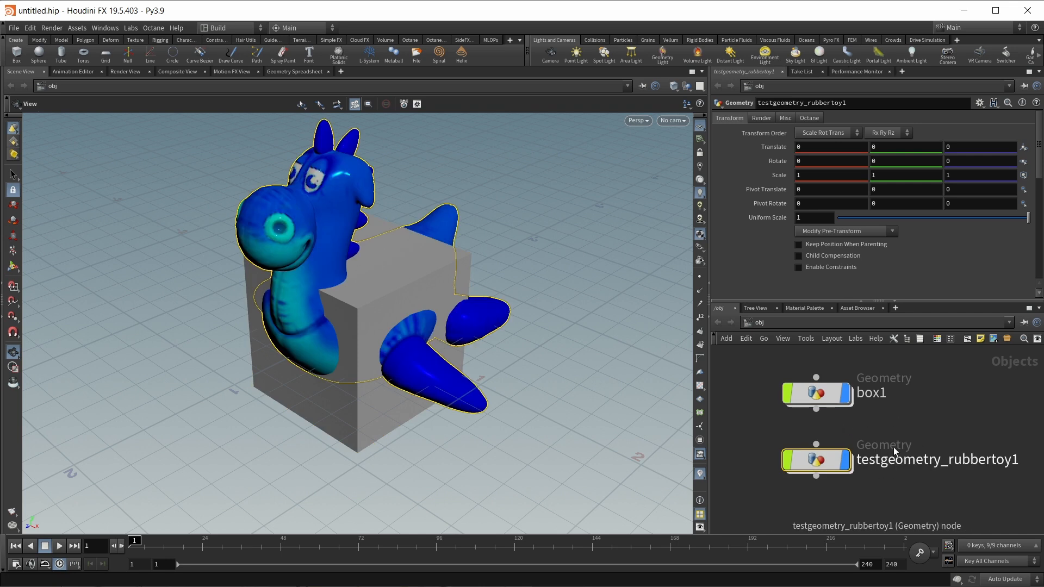
pyautogui.moveTo(834, 471)
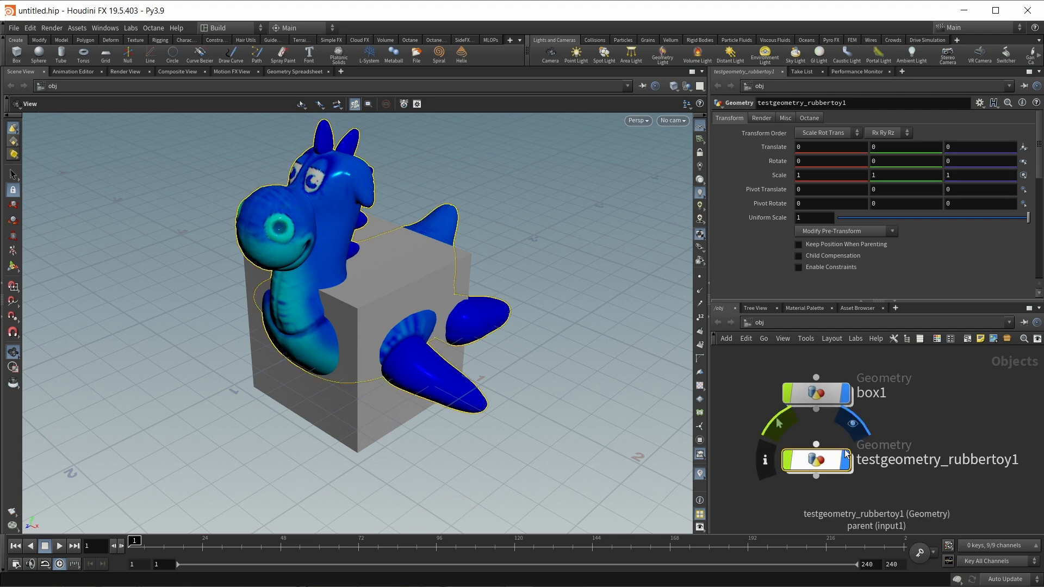
# - Select box1 and the rubber toy, orbit around them, then use Home all to frame both
pyautogui.click(818, 393)
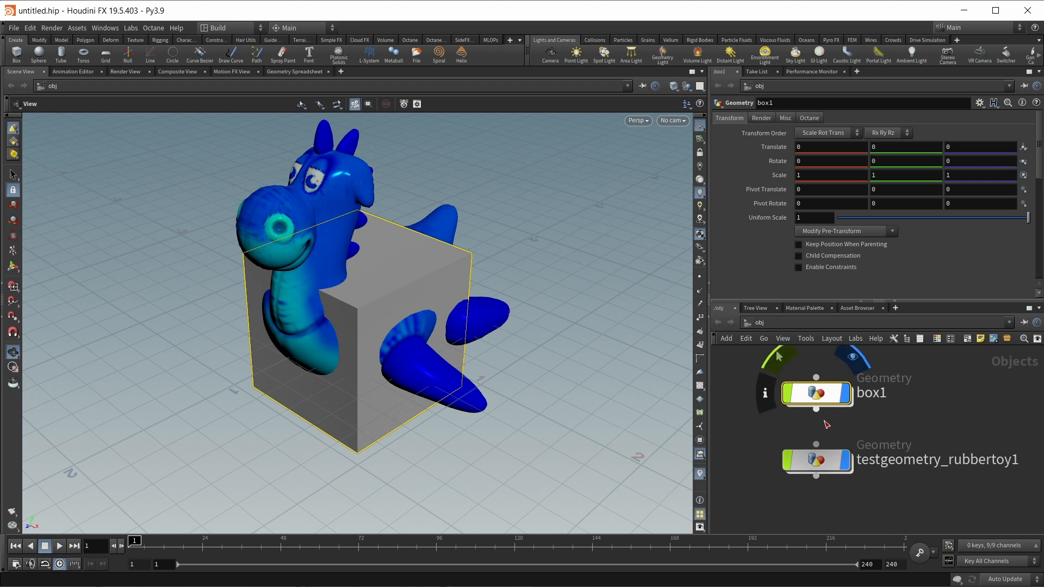
pyautogui.click(811, 471)
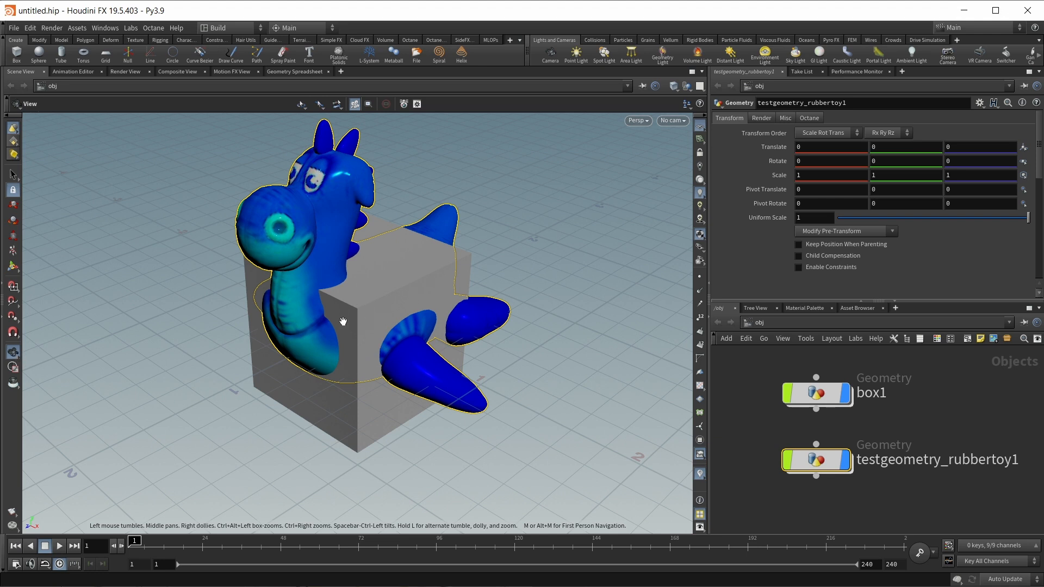
pyautogui.moveTo(343, 321)
pyautogui.mouseDown()
pyautogui.moveTo(322, 296)
pyautogui.moveTo(397, 270)
pyautogui.moveTo(426, 315)
pyautogui.moveTo(356, 351)
pyautogui.moveTo(332, 321)
pyautogui.moveTo(353, 313)
pyautogui.mouseUp()
pyautogui.moveTo(362, 296); pyautogui.dragTo(362, 324, button='middle')
pyautogui.moveTo(362, 324); pyautogui.dragTo(356, 298, button='right')
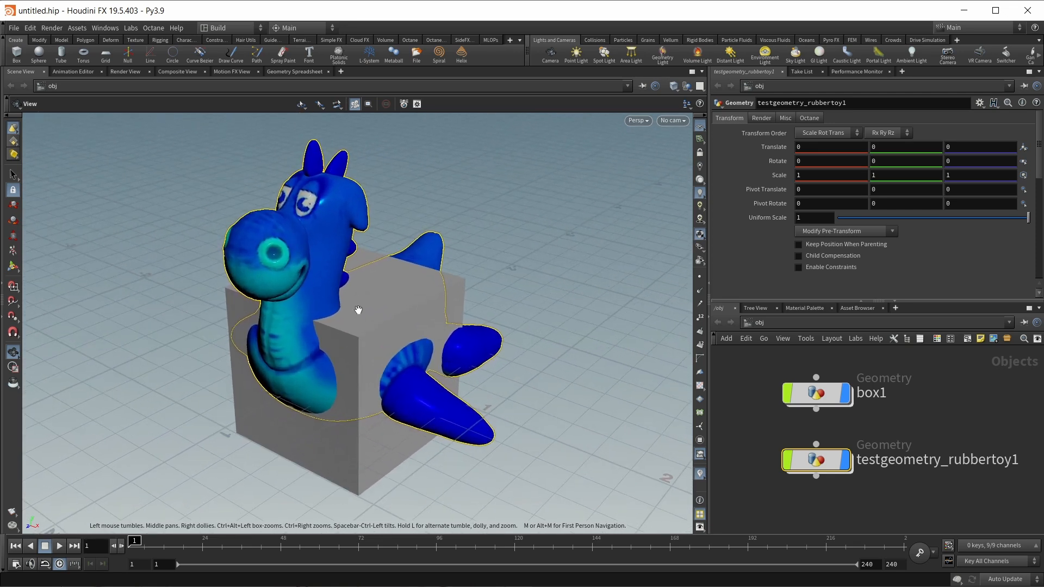
pyautogui.scroll(4, 358, 310)
pyautogui.scroll(-4, 358, 310)
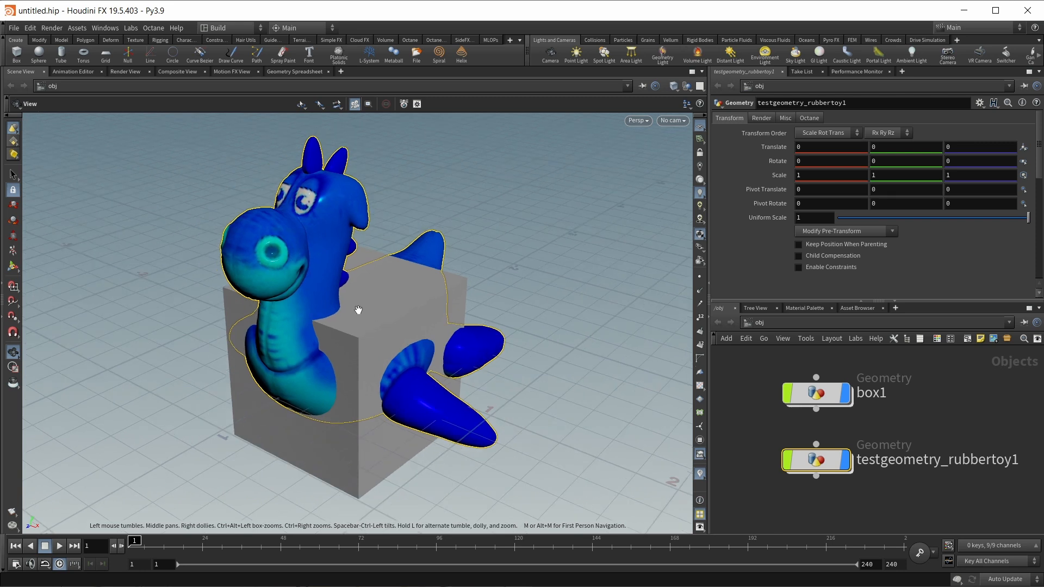
pyautogui.moveTo(360, 311); pyautogui.dragTo(573, 366)
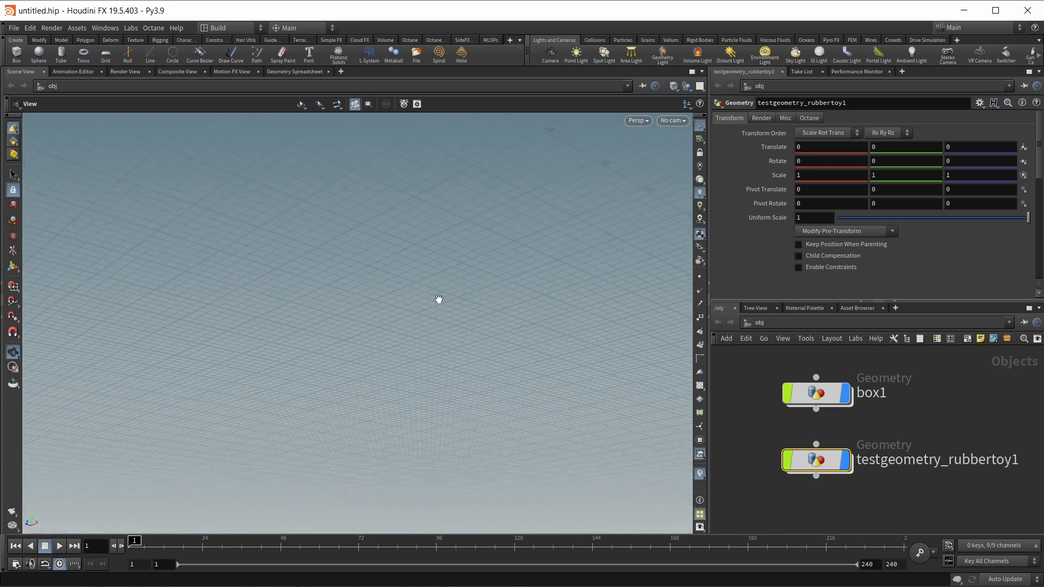
pyautogui.moveTo(435, 306); pyautogui.dragTo(457, 304)
pyautogui.rightClick(363, 253)
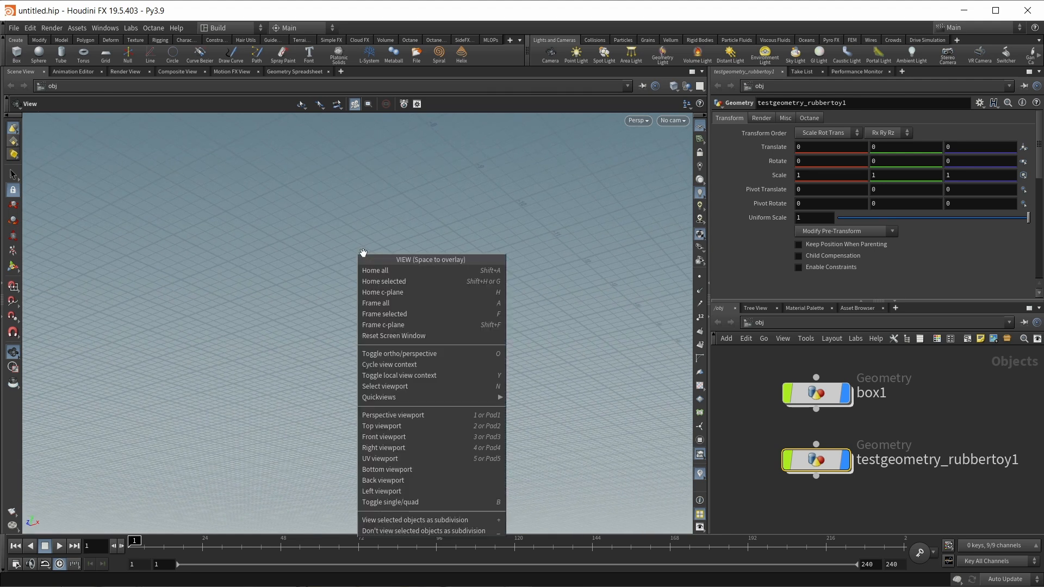
pyautogui.click(374, 271)
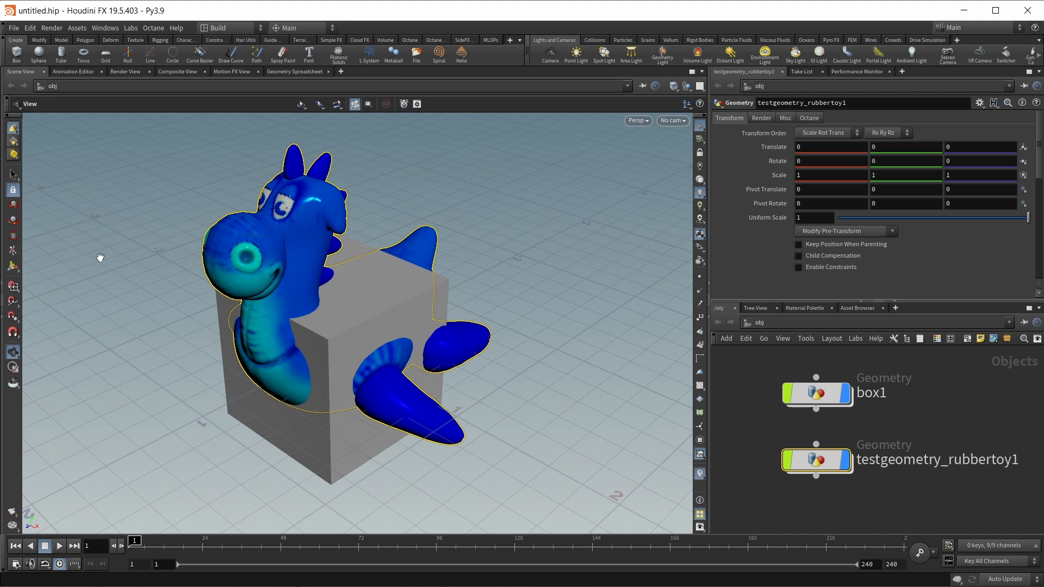
# - Drag the rubber toy's transform handle up to Y 0.563841 so it rests on the box
pyautogui.click(13, 352)
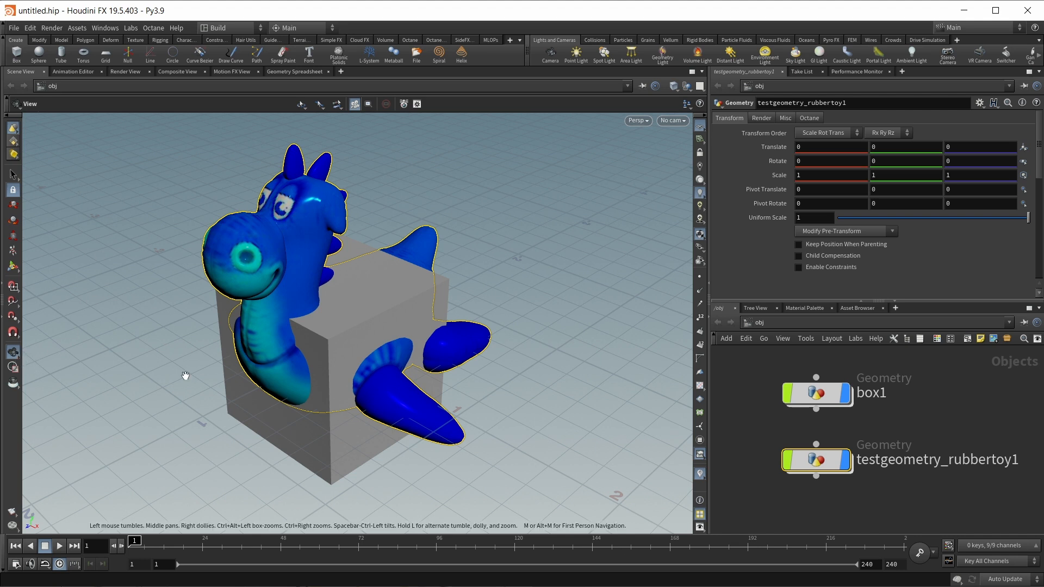
pyautogui.click(17, 270)
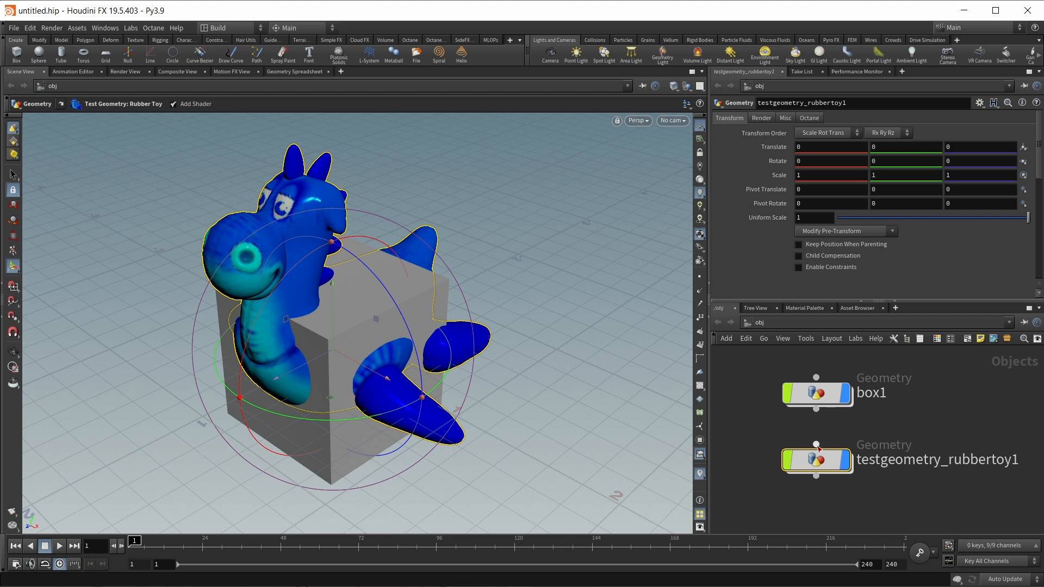
pyautogui.moveTo(818, 396)
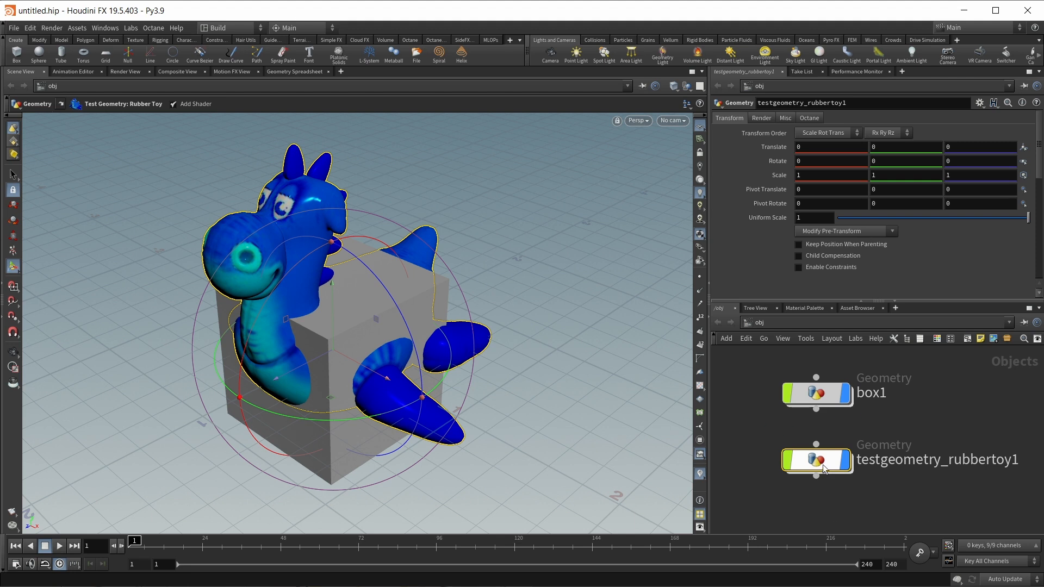
pyautogui.moveTo(837, 469)
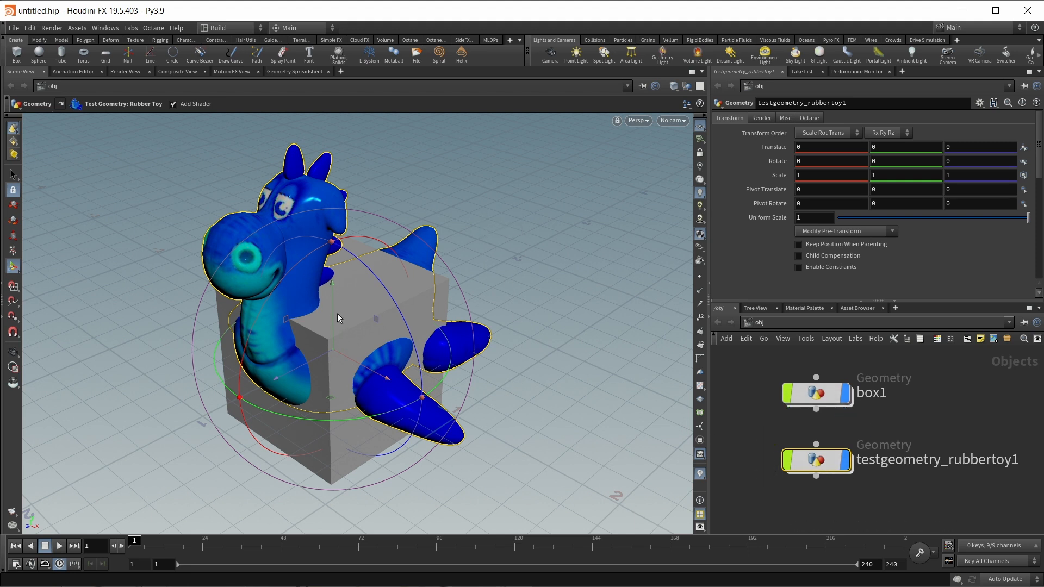
pyautogui.moveTo(331, 319); pyautogui.dragTo(364, 325)
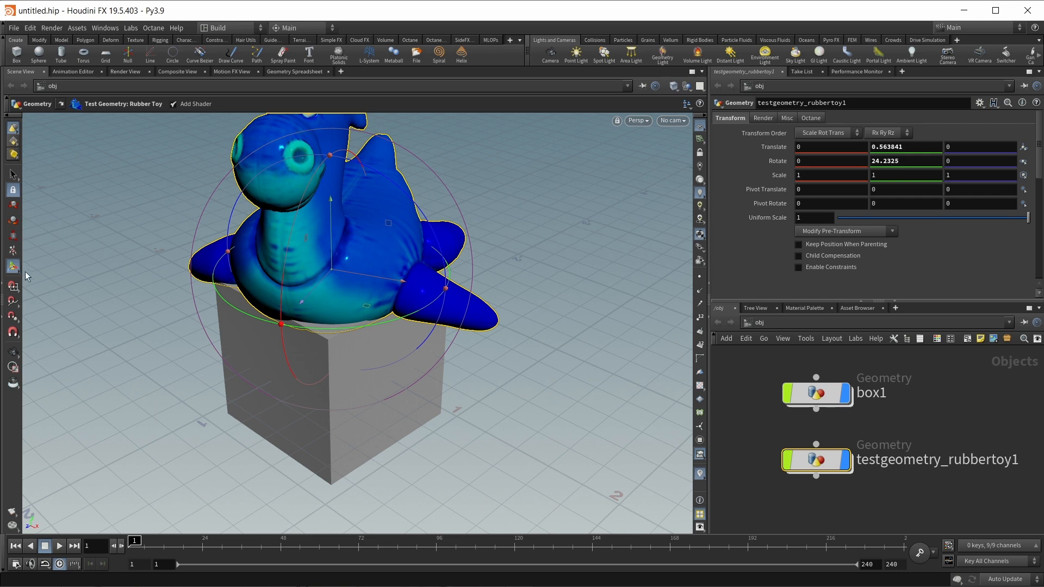
pyautogui.click(17, 351)
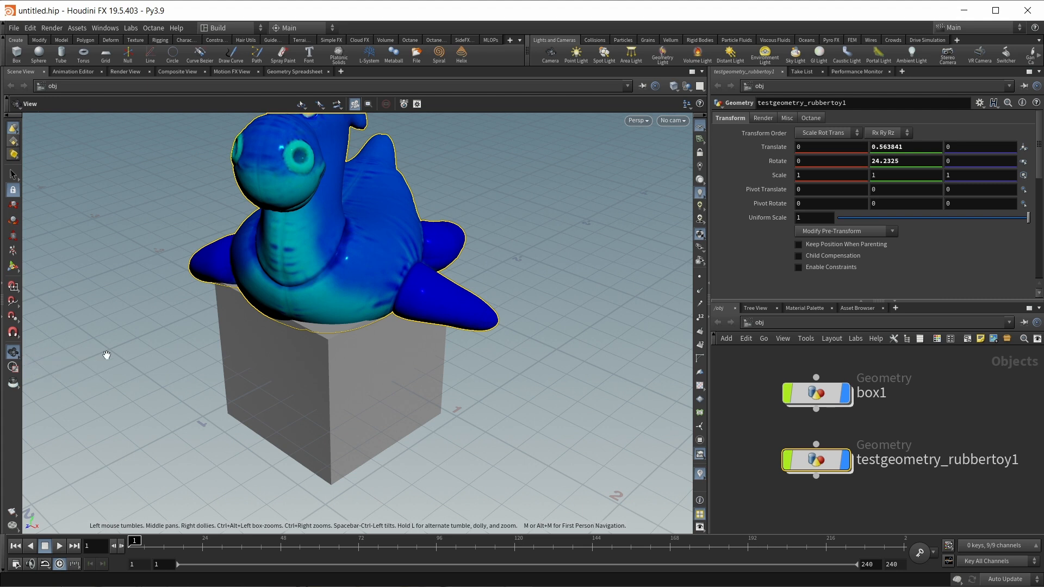
pyautogui.click(13, 267)
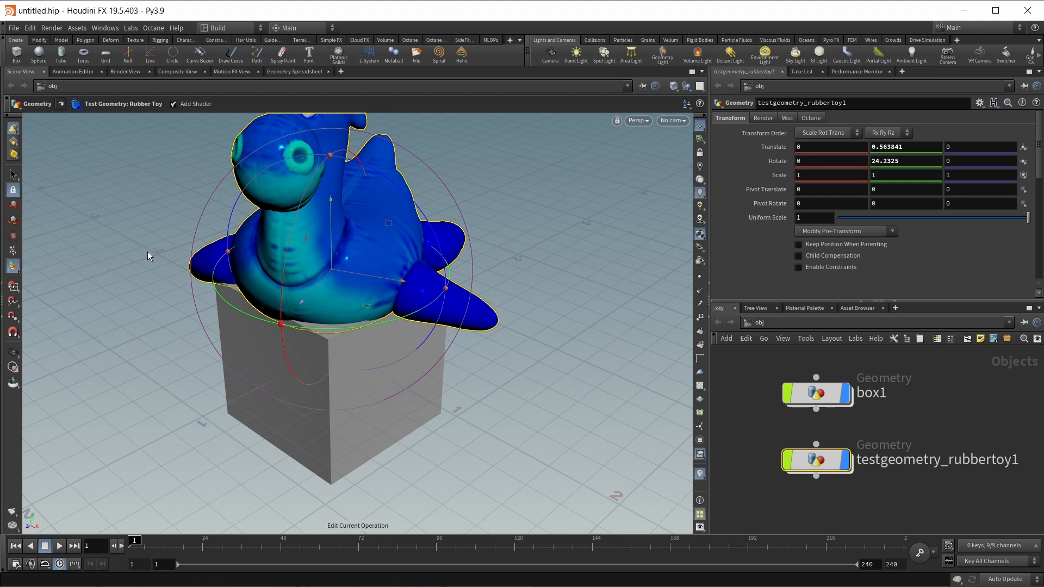
# - Orbit the view and spin the rubber toy around its vertical axis with the rotate handle
pyautogui.press('Escape')
pyautogui.press('Return')
pyautogui.press('Escape')
pyautogui.moveTo(165, 238); pyautogui.dragTo(204, 264)
pyautogui.moveTo(204, 265); pyautogui.dragTo(231, 273, button='middle')
pyautogui.press('Return')
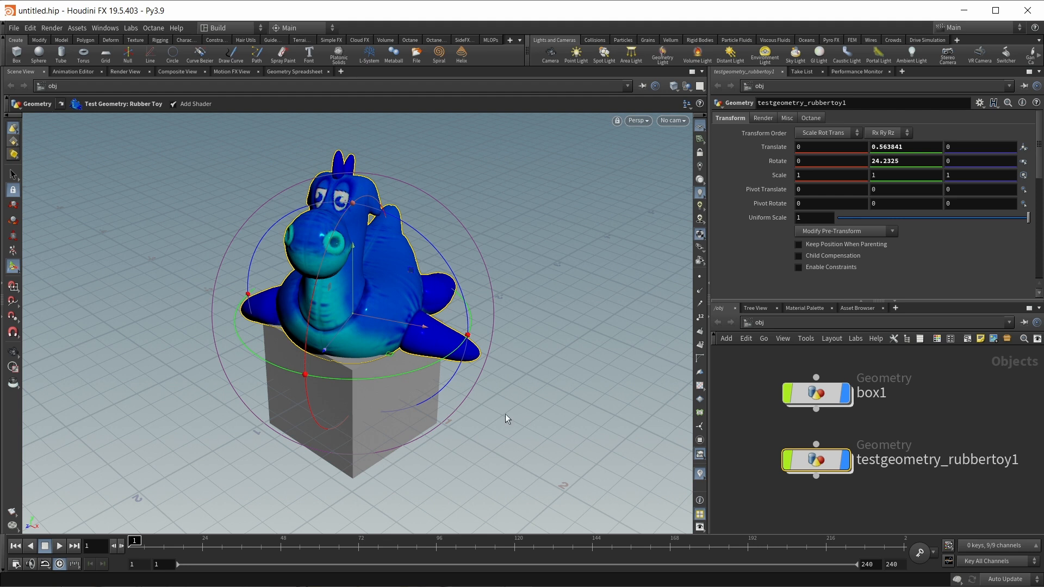
pyautogui.moveTo(422, 367); pyautogui.dragTo(365, 385)
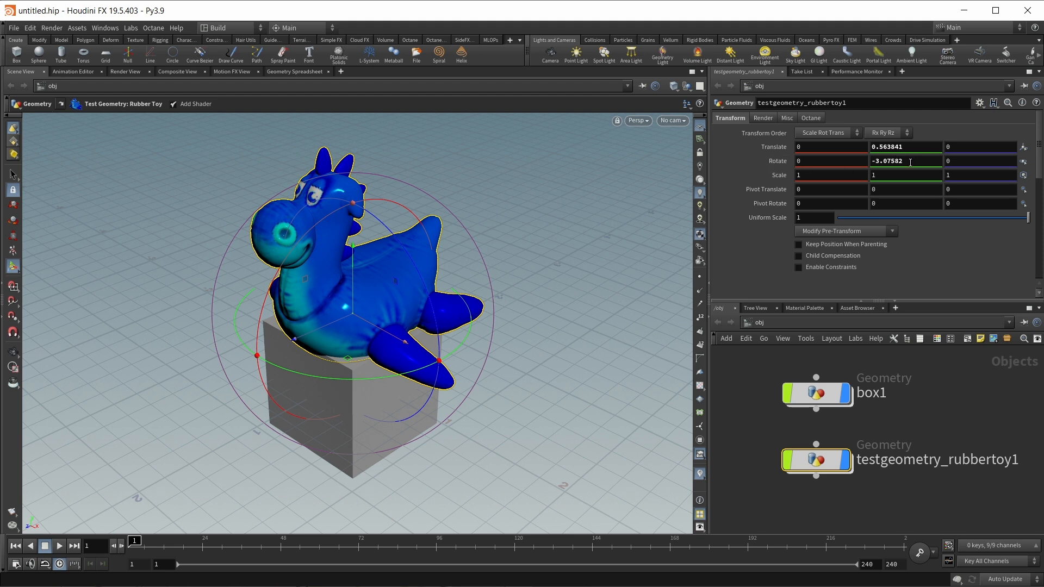
pyautogui.moveTo(383, 378)
pyautogui.mouseDown()
pyautogui.moveTo(455, 363)
pyautogui.moveTo(395, 375)
pyautogui.mouseUp()
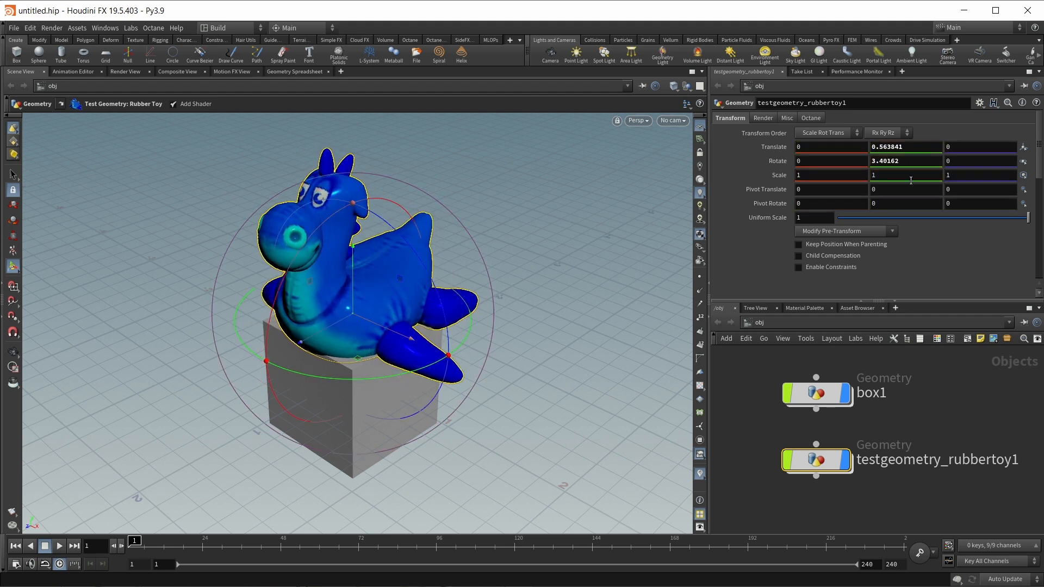
# - Set the rubber toy's Rotate Y to 90 in the parameter pane
pyautogui.doubleClick(898, 162)
pyautogui.write('90')
pyautogui.press('Return')
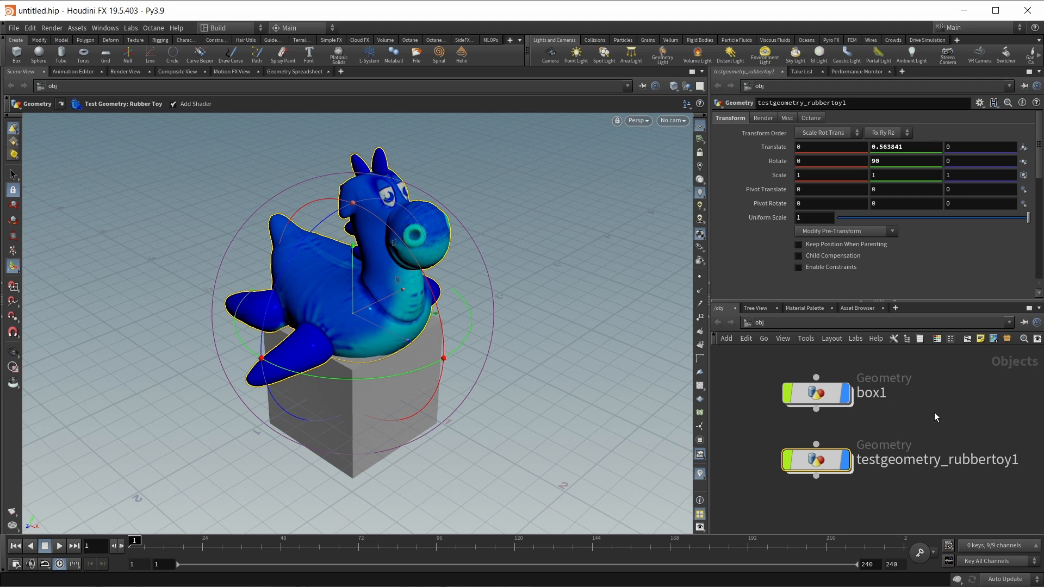
pyautogui.moveTo(351, 377)
pyautogui.mouseDown()
pyautogui.moveTo(384, 383)
pyautogui.moveTo(251, 364)
pyautogui.moveTo(391, 382)
pyautogui.moveTo(331, 380)
pyautogui.mouseUp()
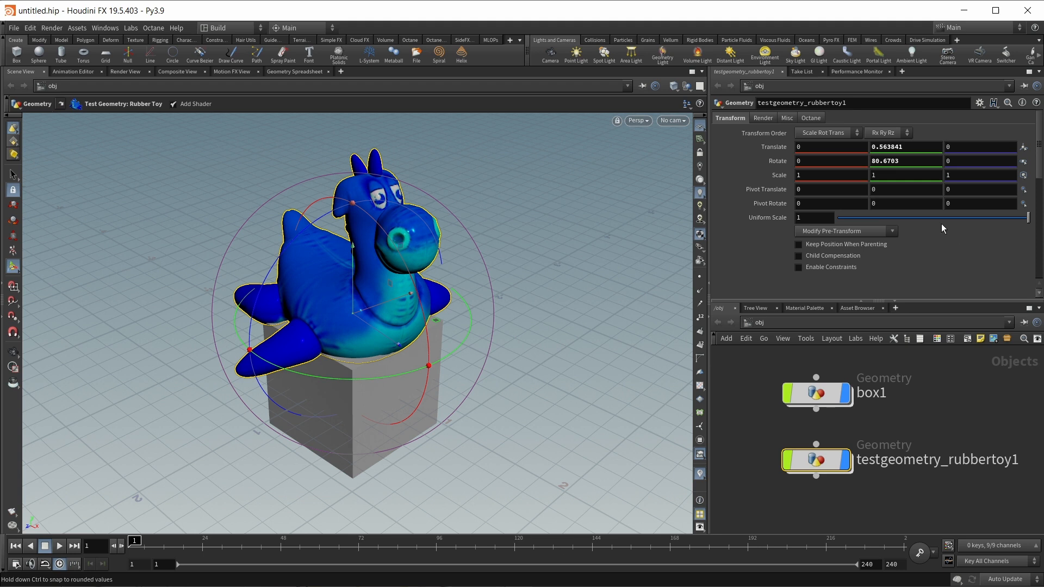
pyautogui.moveTo(923, 162); pyautogui.dragTo(843, 172)
pyautogui.write('90')
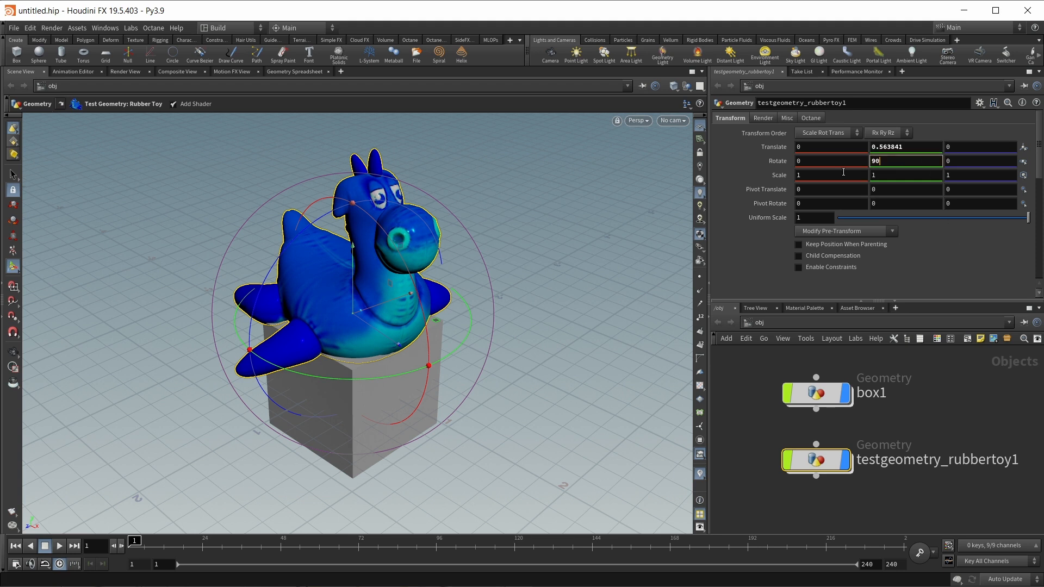
pyautogui.press('Return')
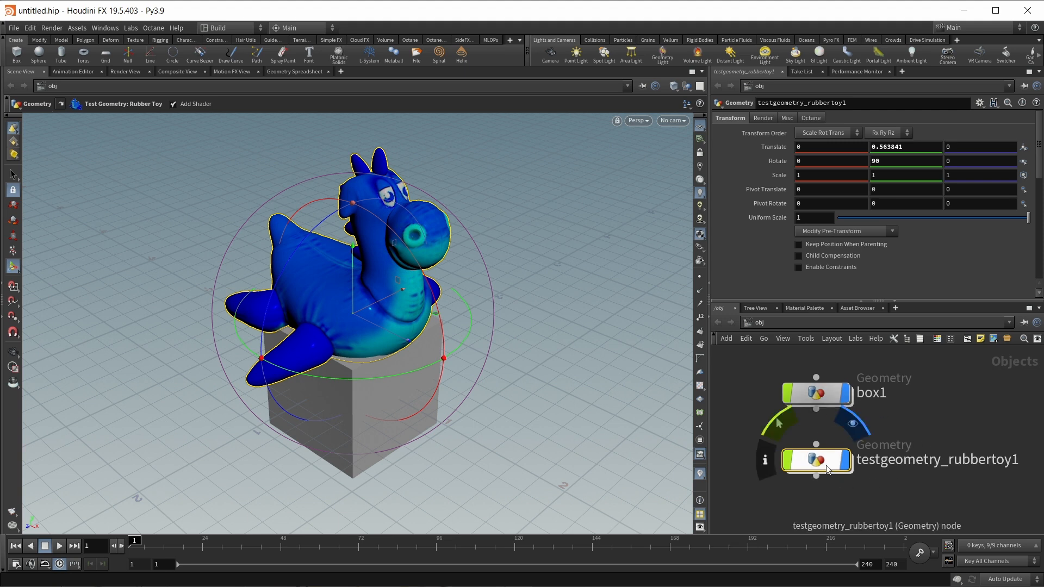
# - Reset box1 to the origin by entering 0 for Translate X, Y, Z and Rotate Y
pyautogui.click(818, 390)
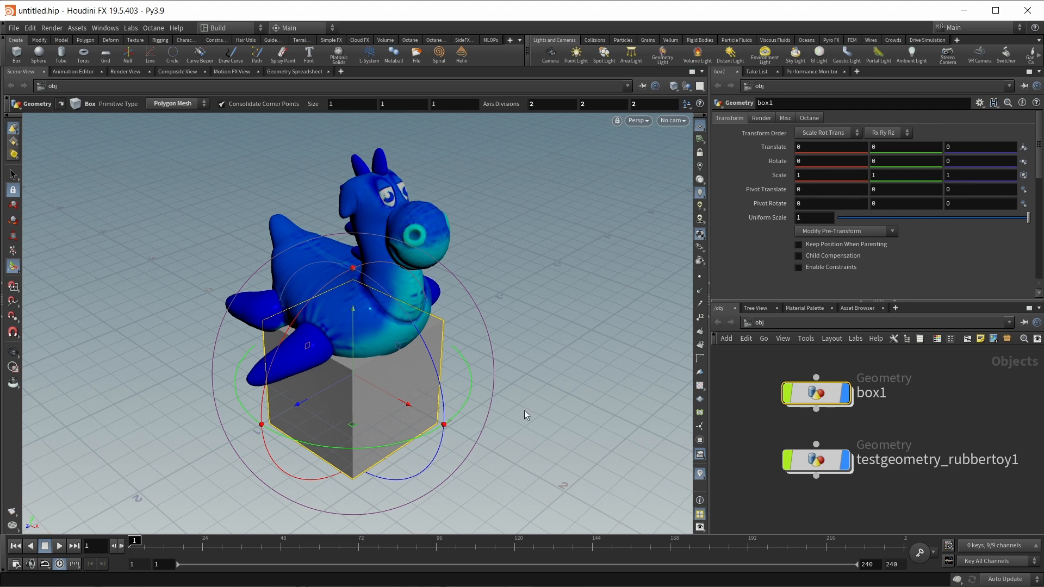
pyautogui.moveTo(363, 447); pyautogui.dragTo(499, 292)
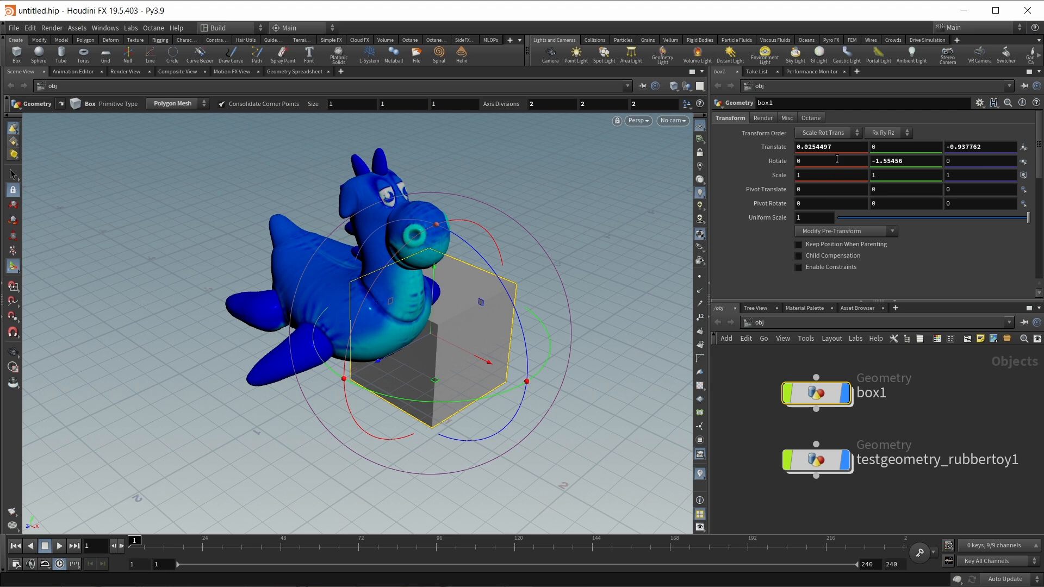
pyautogui.click(818, 462)
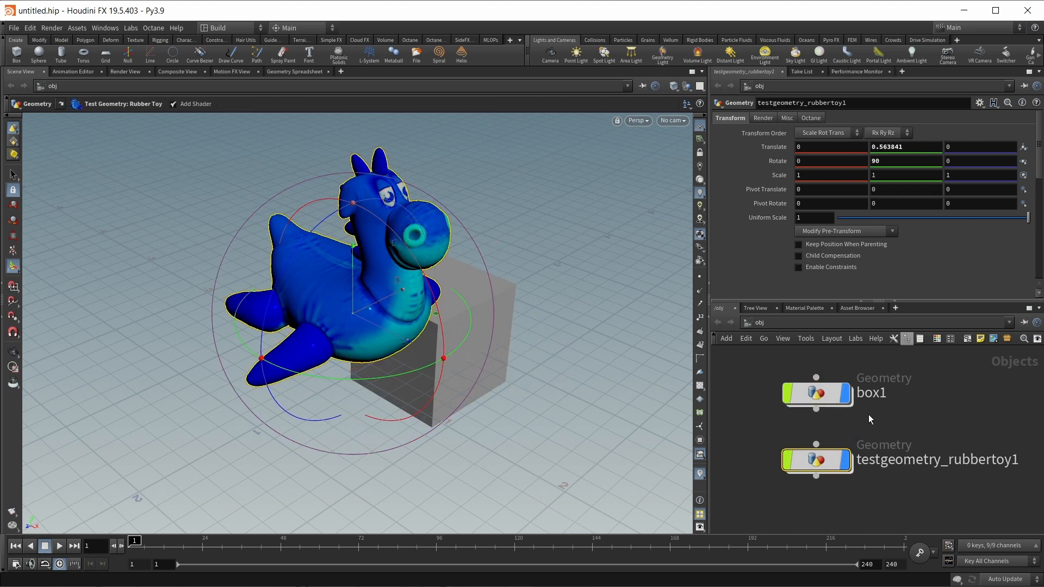
pyautogui.click(810, 397)
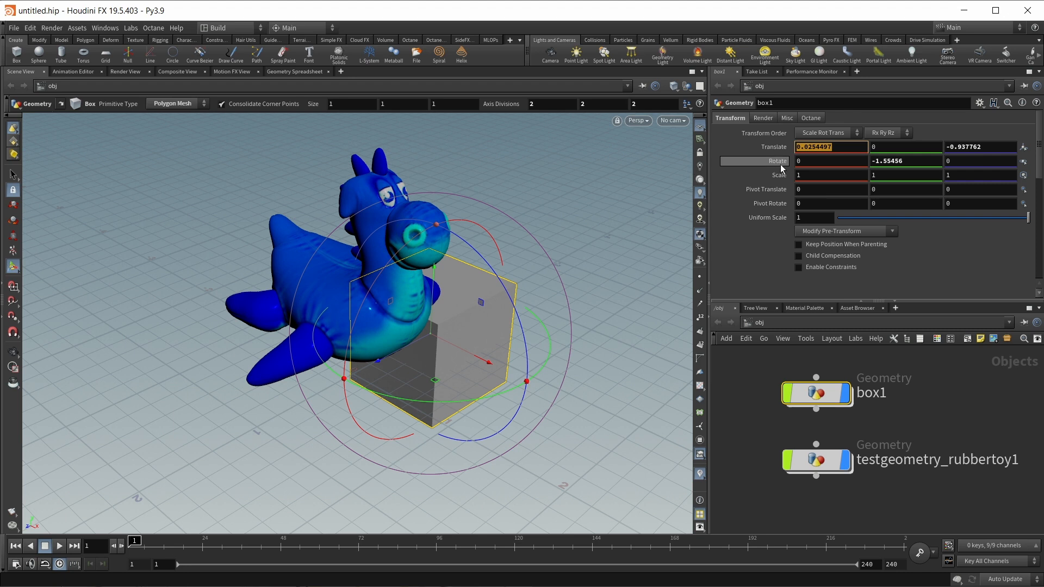
pyautogui.write('0')
pyautogui.press('Tab')
pyautogui.write('0')
pyautogui.press('Tab')
pyautogui.write('0')
pyautogui.press('Tab')
pyautogui.press('Tab')
pyautogui.write('0')
pyautogui.press('Return')
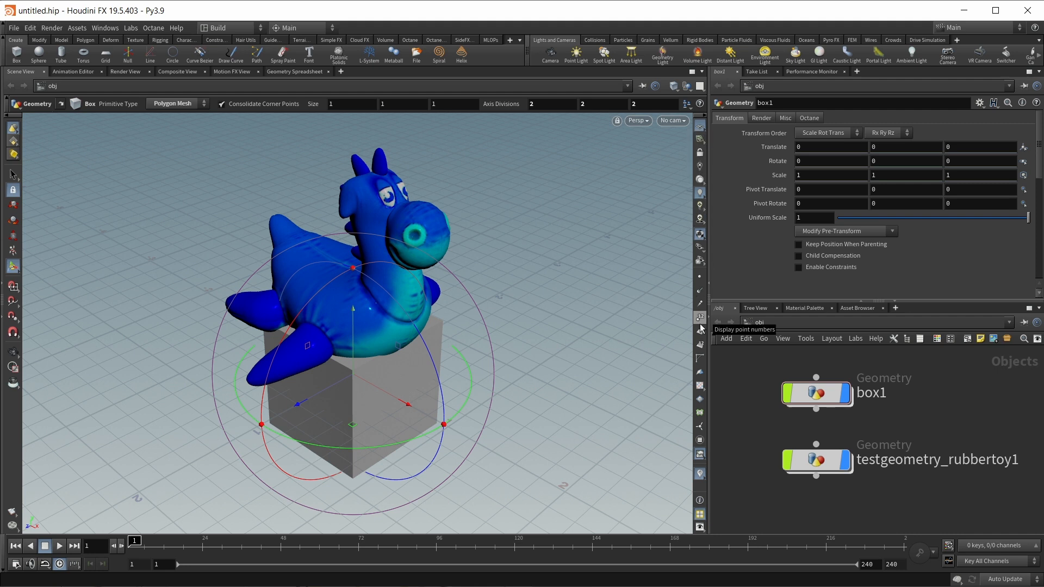
# - Toggle point, point normal and point number display on the rubber toy, zooming in on the numbers
pyautogui.click(700, 277)
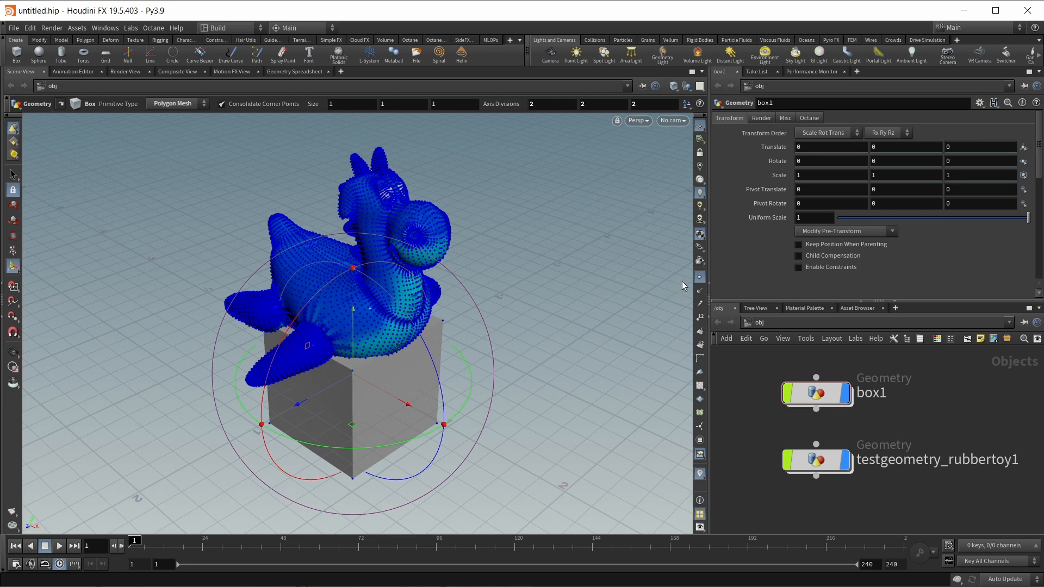
pyautogui.click(701, 277)
pyautogui.click(700, 290)
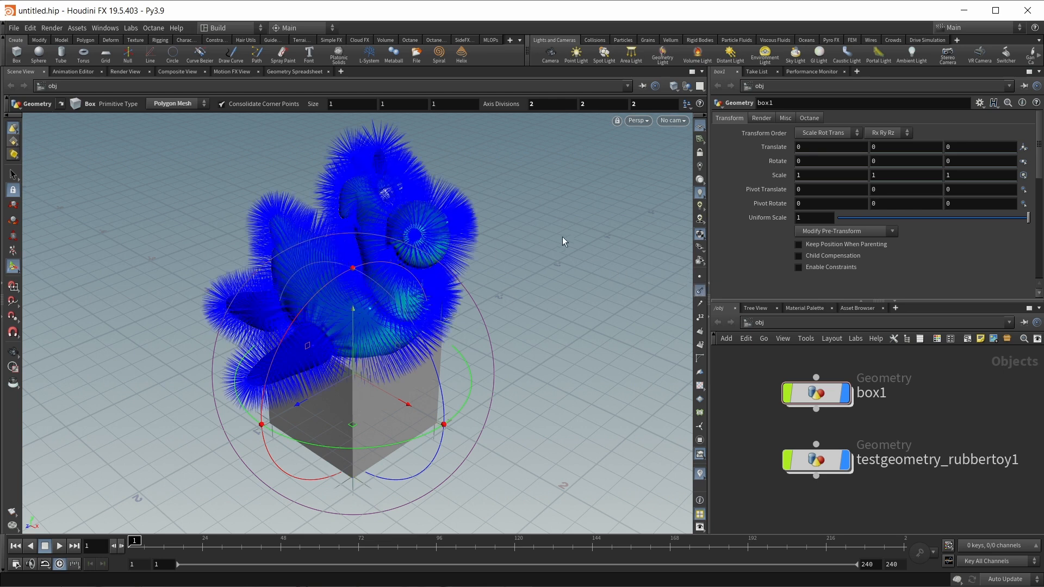
pyautogui.click(700, 291)
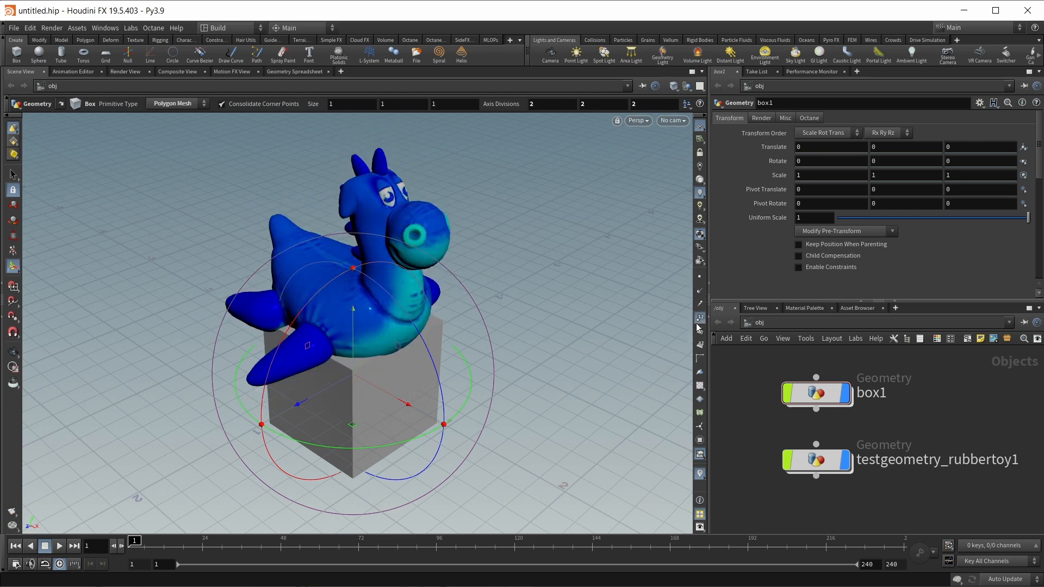
pyautogui.click(700, 317)
pyautogui.keyDown('alt'); pyautogui.moveTo(433, 242); pyautogui.dragTo(501, 266, button='right'); pyautogui.keyUp('alt')
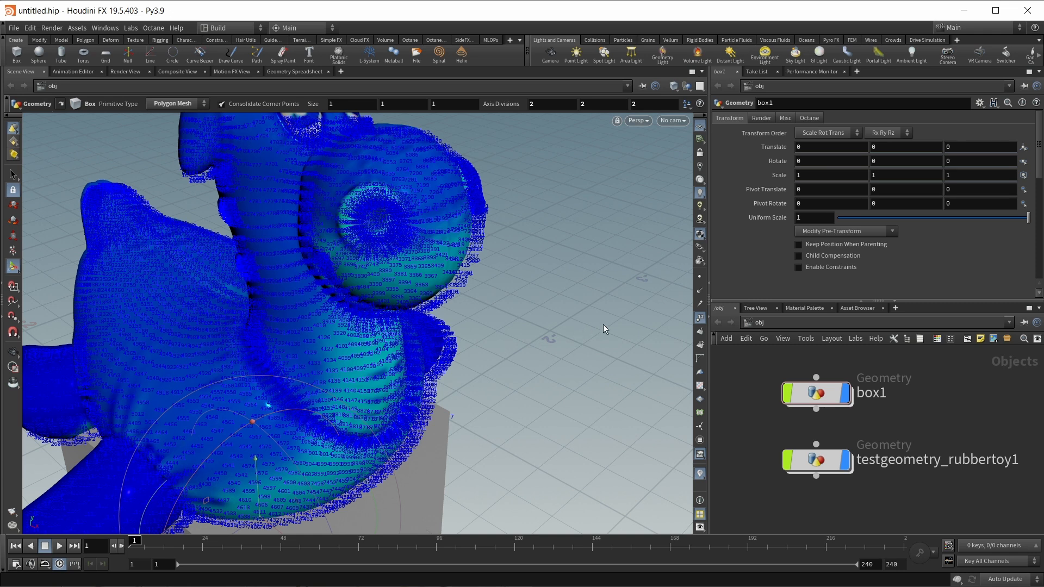
pyautogui.click(700, 317)
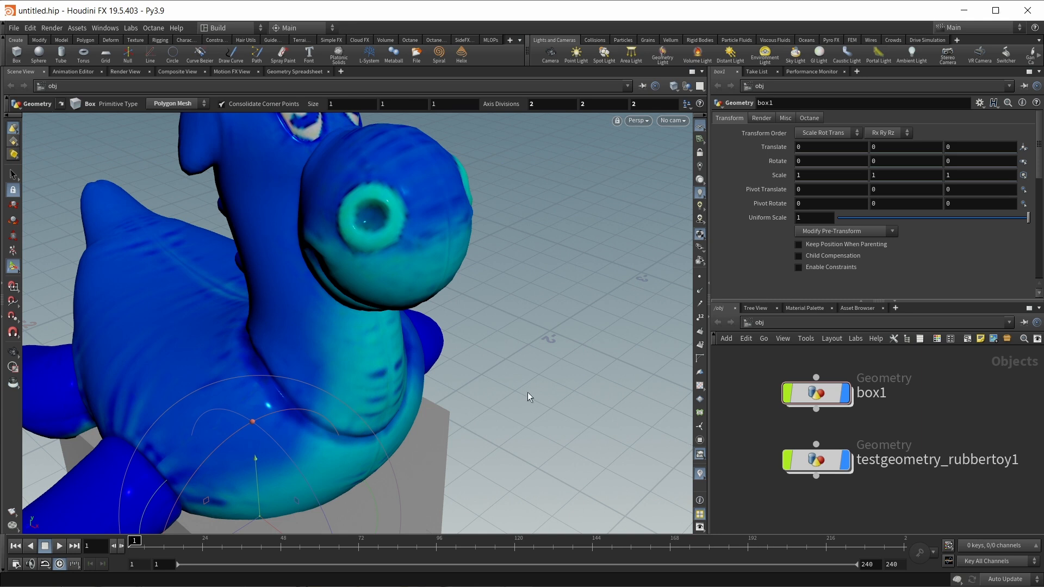
# - Select the rubber toy and toggle its Add Shader option to show the blue test shader
pyautogui.click(832, 460)
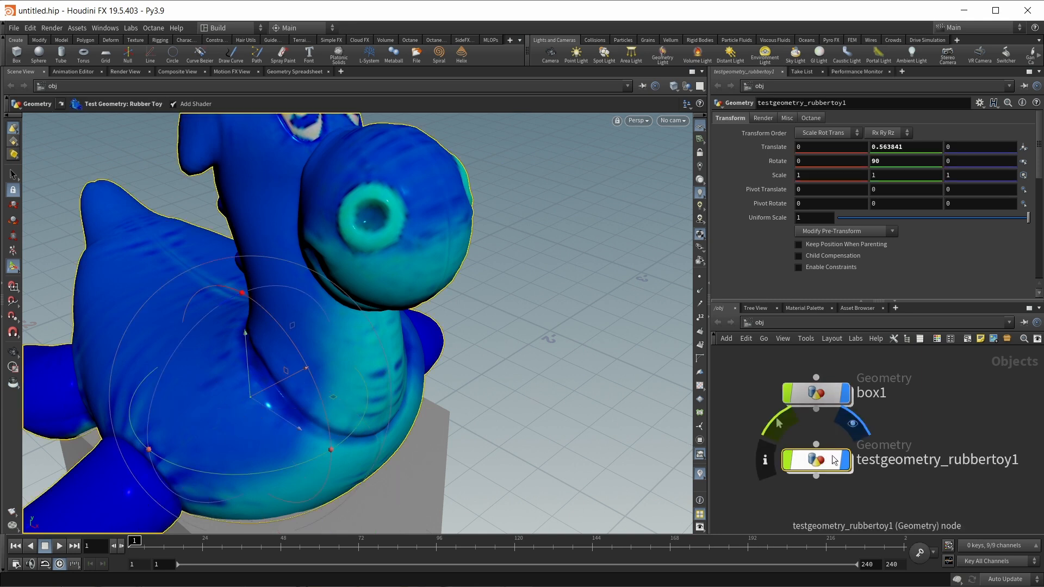
pyautogui.click(199, 108)
pyautogui.click(185, 104)
pyautogui.click(185, 104)
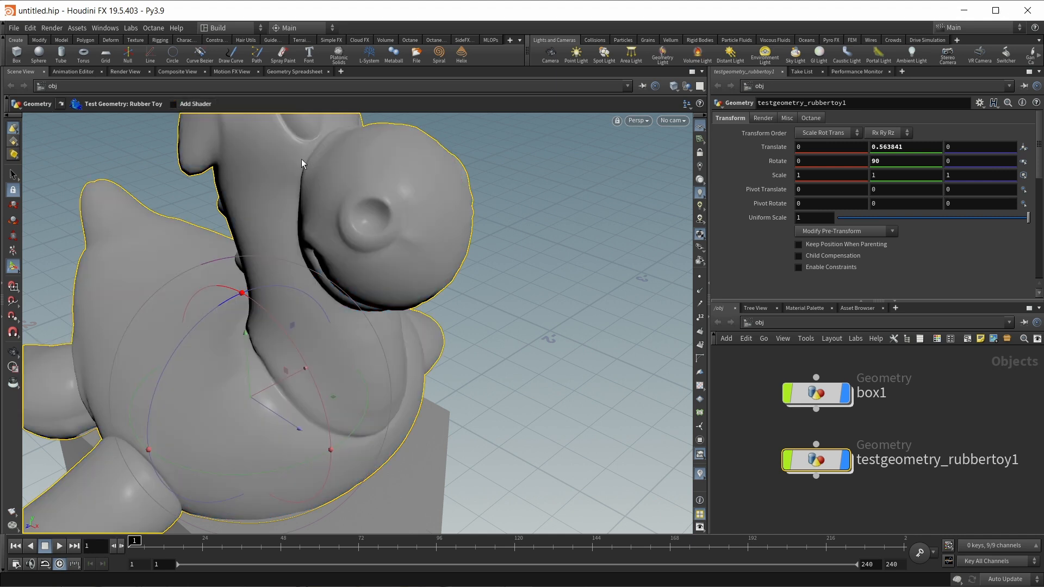
pyautogui.click(201, 107)
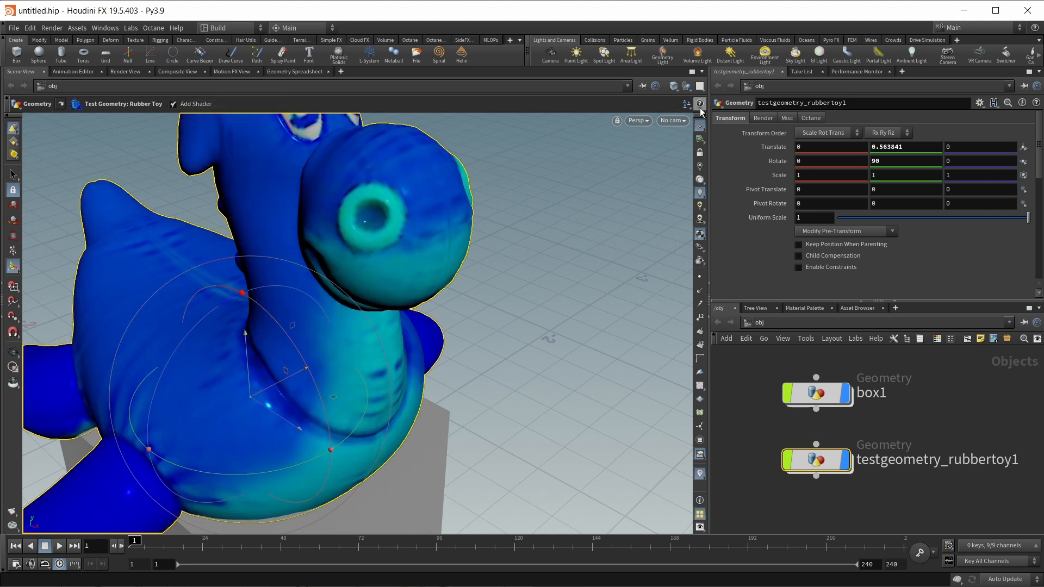
pyautogui.click(673, 86)
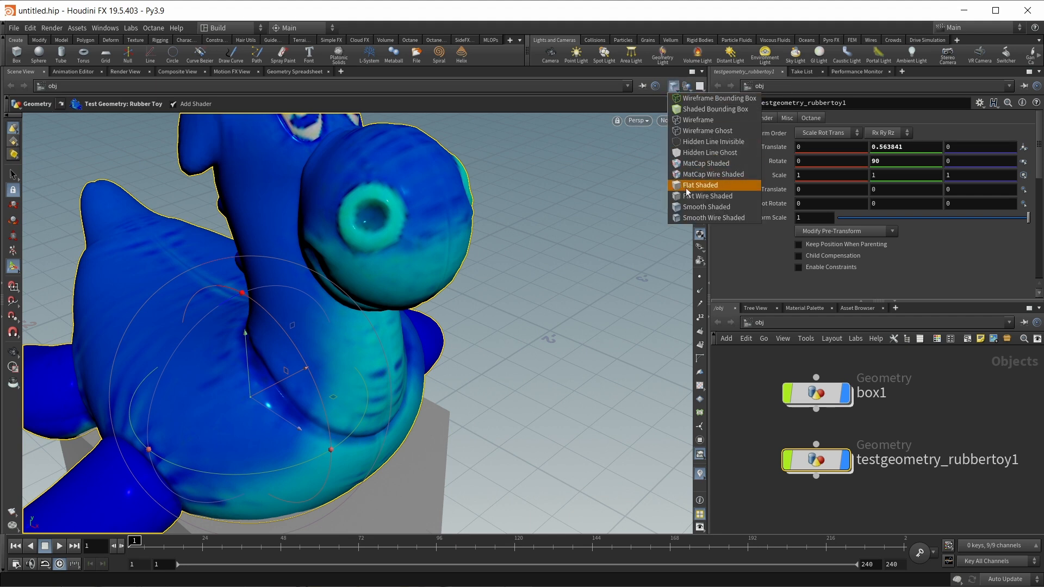
pyautogui.click(690, 218)
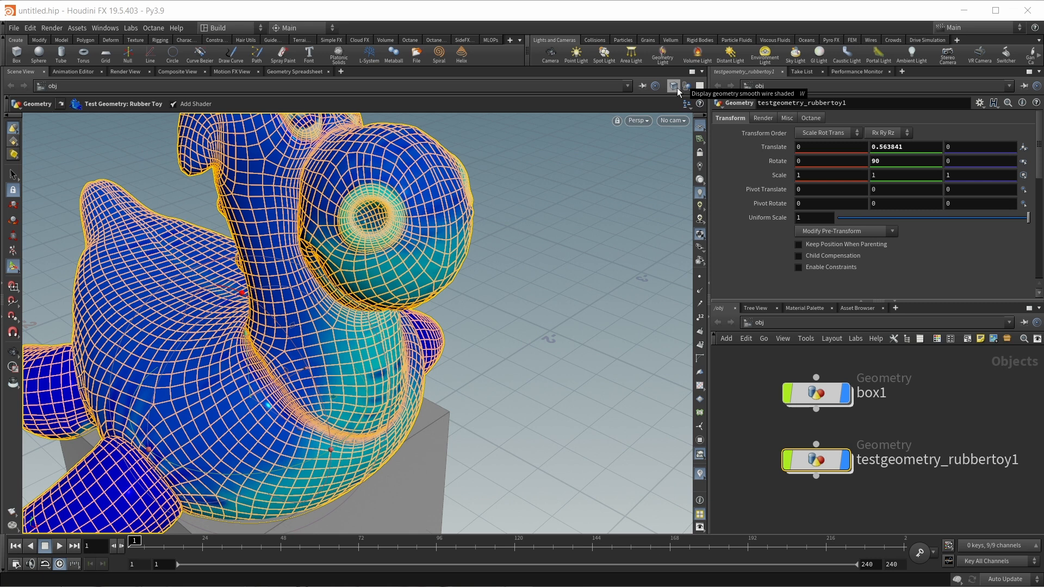
pyautogui.click(677, 87)
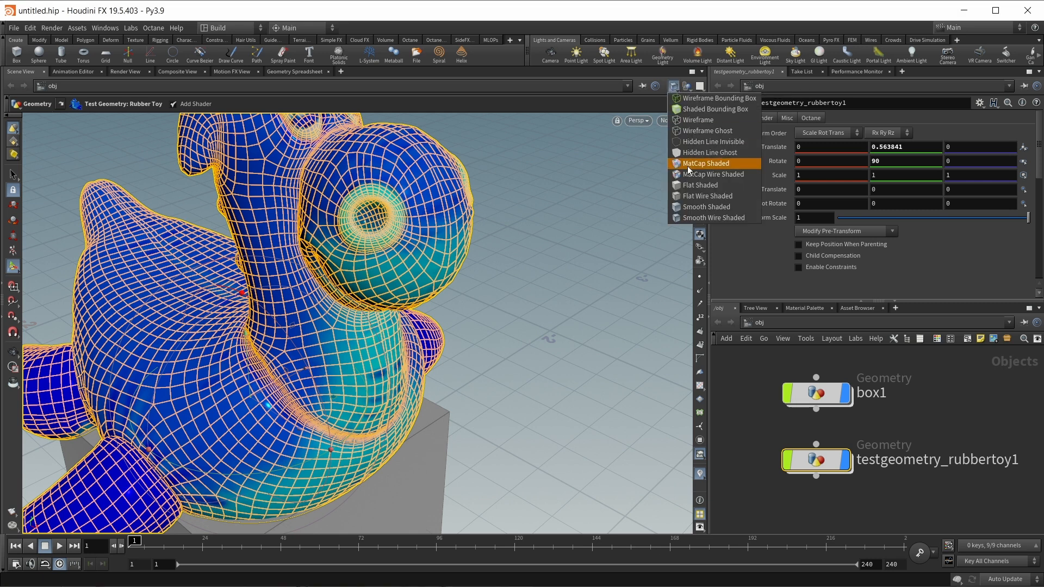
pyautogui.click(690, 207)
pyautogui.click(700, 86)
pyautogui.click(709, 109)
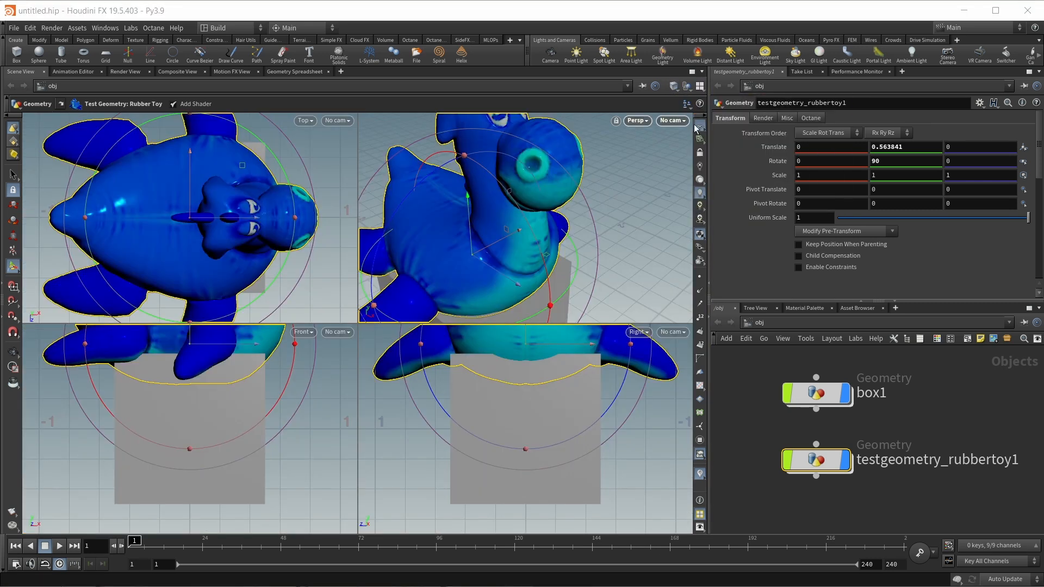
pyautogui.click(700, 86)
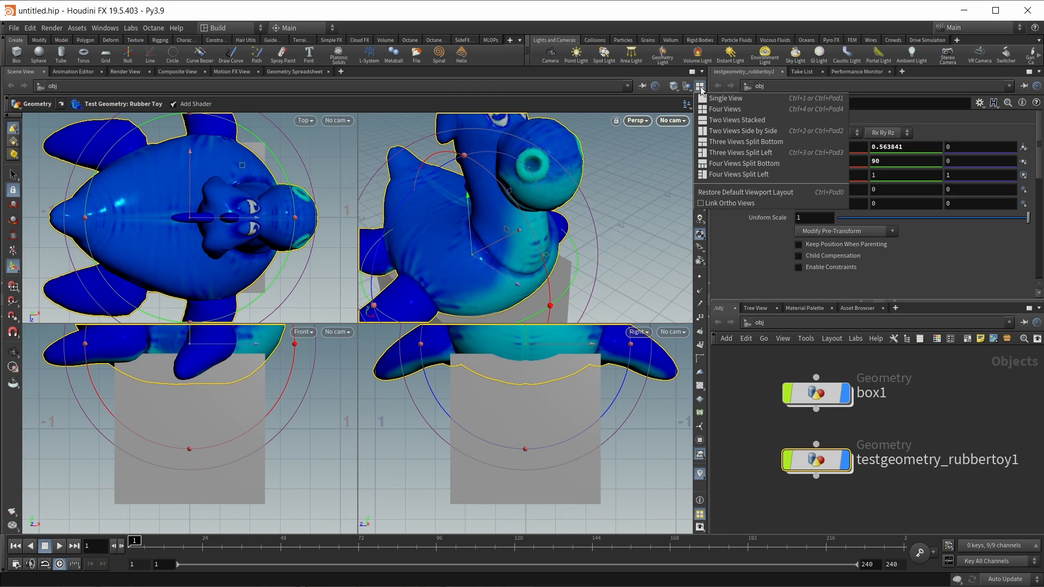
pyautogui.click(712, 93)
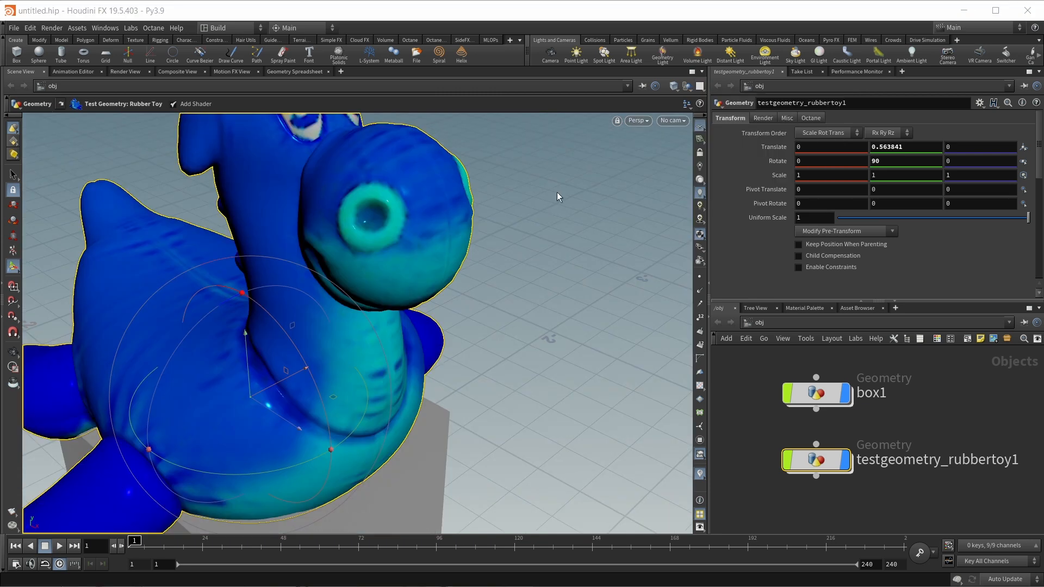
pyautogui.click(644, 121)
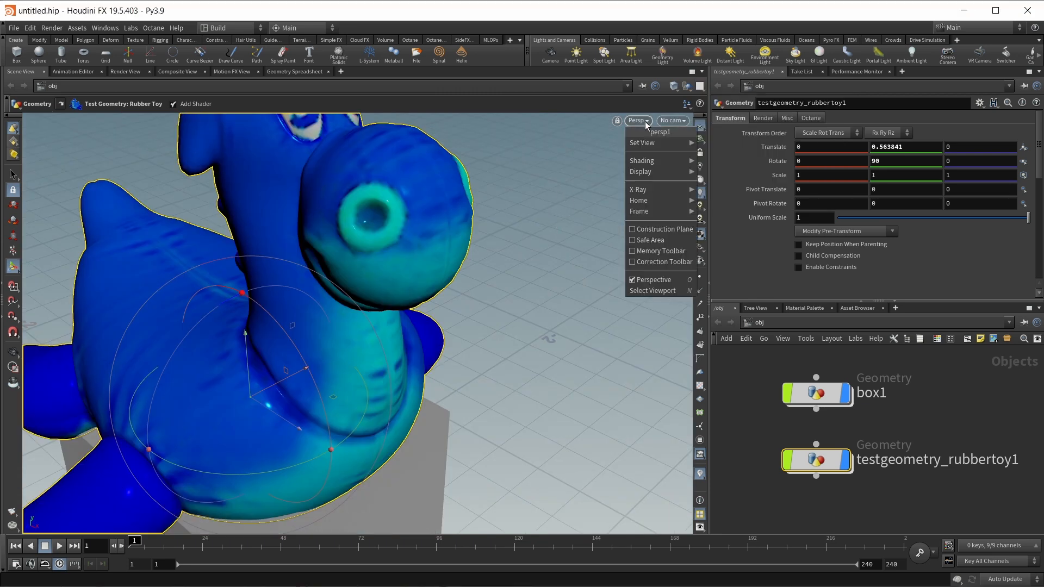
pyautogui.moveTo(647, 142)
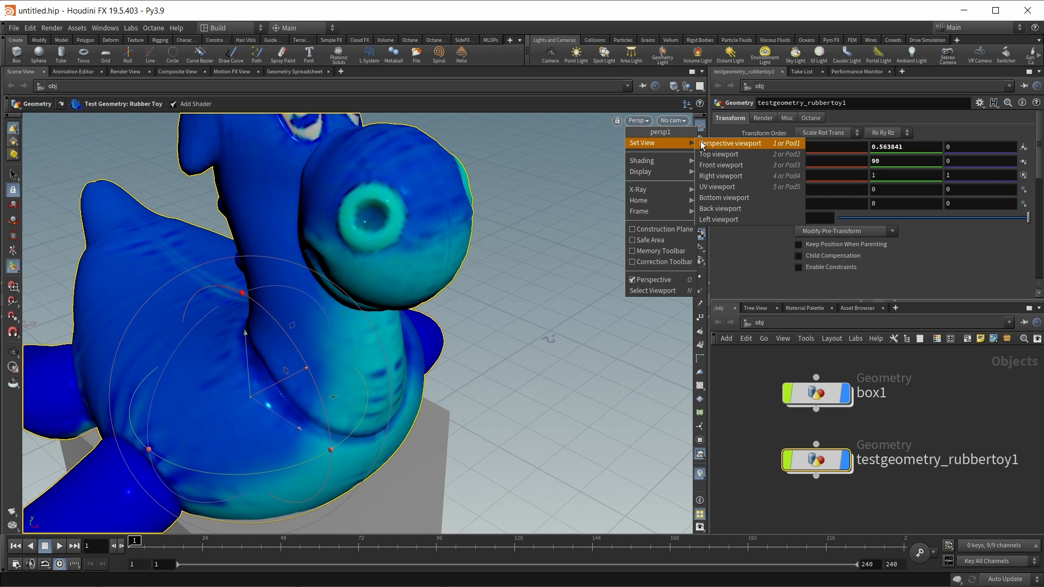
pyautogui.click(721, 154)
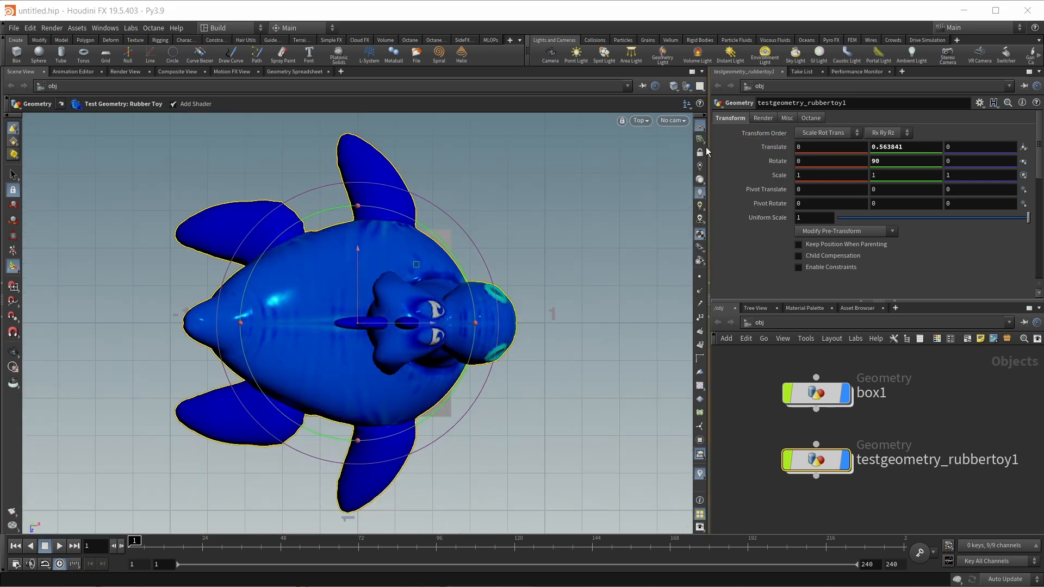
pyautogui.click(644, 120)
pyautogui.moveTo(647, 143)
pyautogui.click(734, 186)
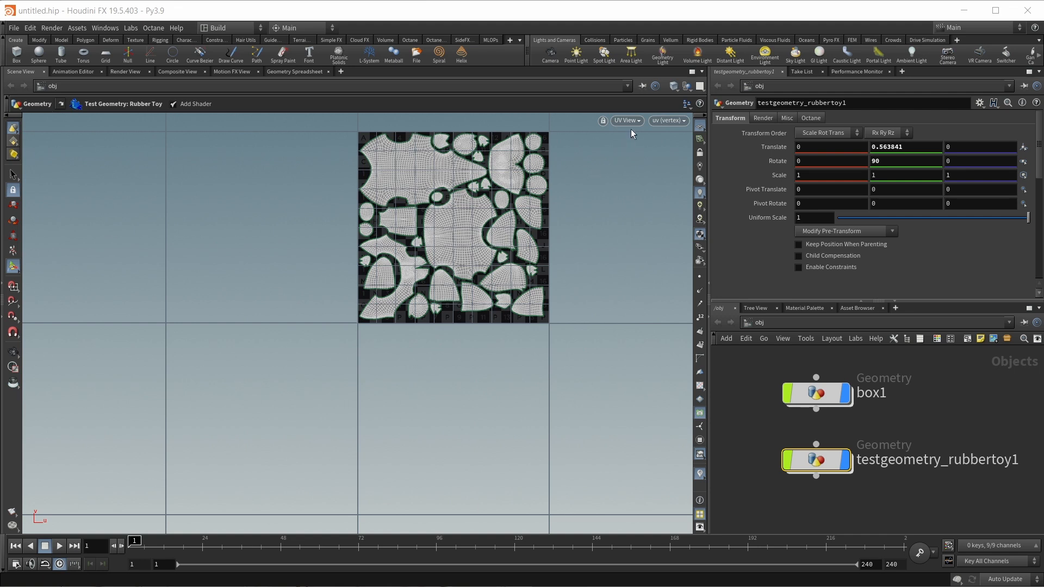
pyautogui.press('1')
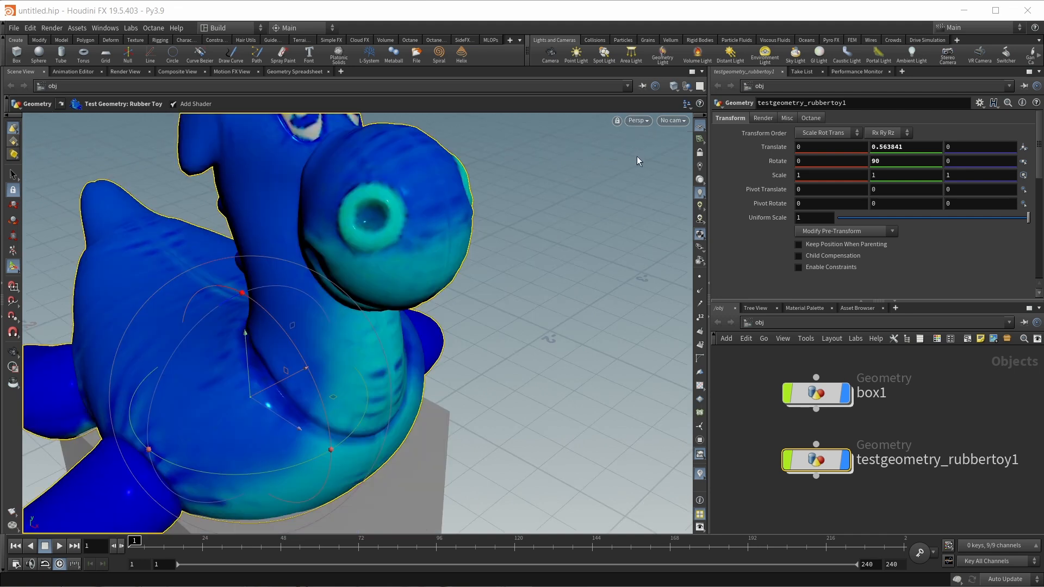
# - Open the viewport's No cam camera list
pyautogui.click(680, 120)
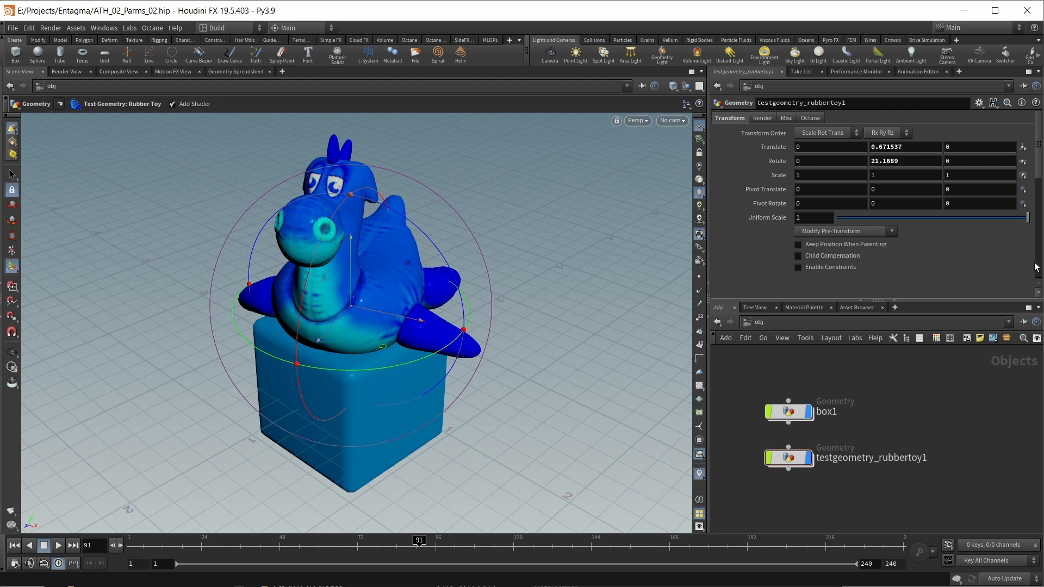
# - Look through the Take List, Performance Monitor and Animation Editor tabs, then return to Parameters
pyautogui.click(806, 73)
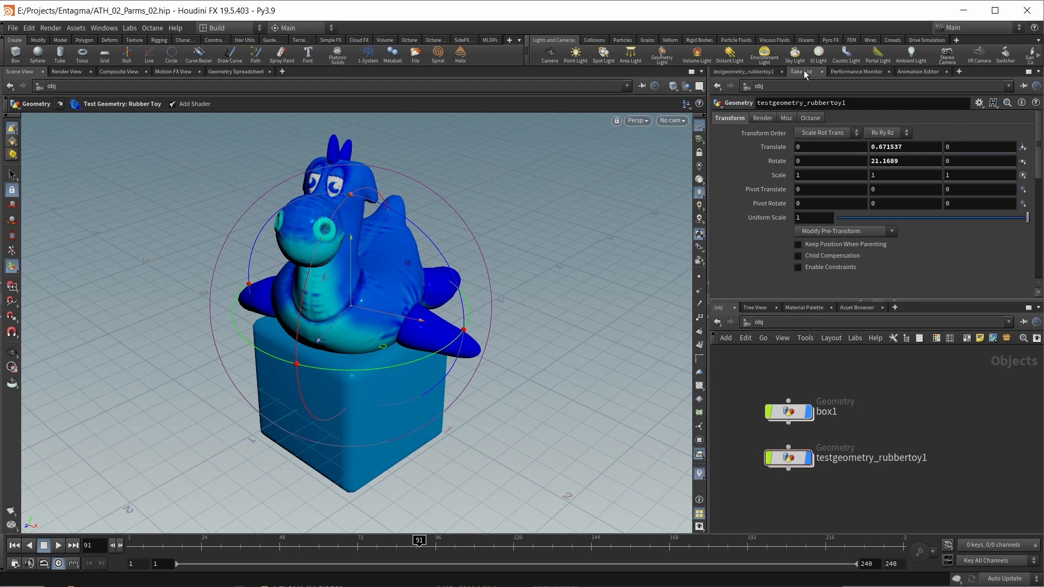
pyautogui.click(875, 72)
pyautogui.click(919, 72)
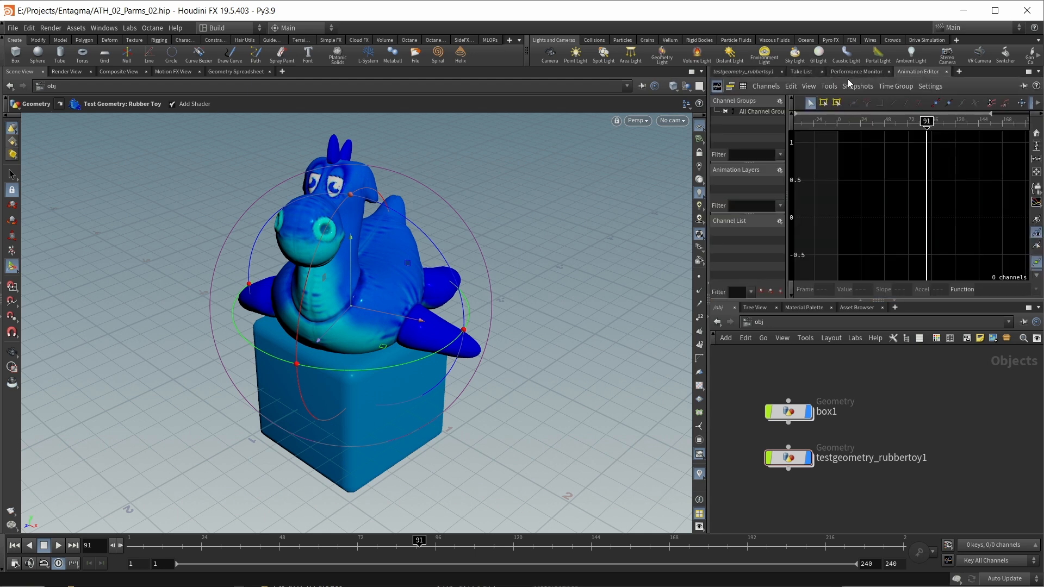
pyautogui.click(756, 72)
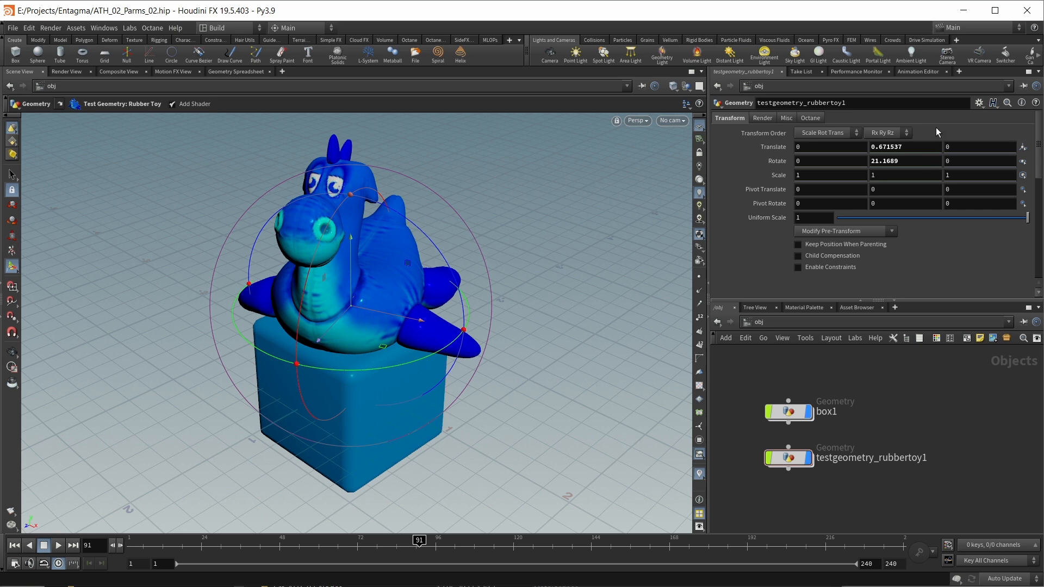
# - Close the Animation Editor, Performance Monitor and Take List tabs, then the whole parameter pane
pyautogui.click(946, 72)
pyautogui.click(889, 72)
pyautogui.click(822, 72)
pyautogui.click(1038, 72)
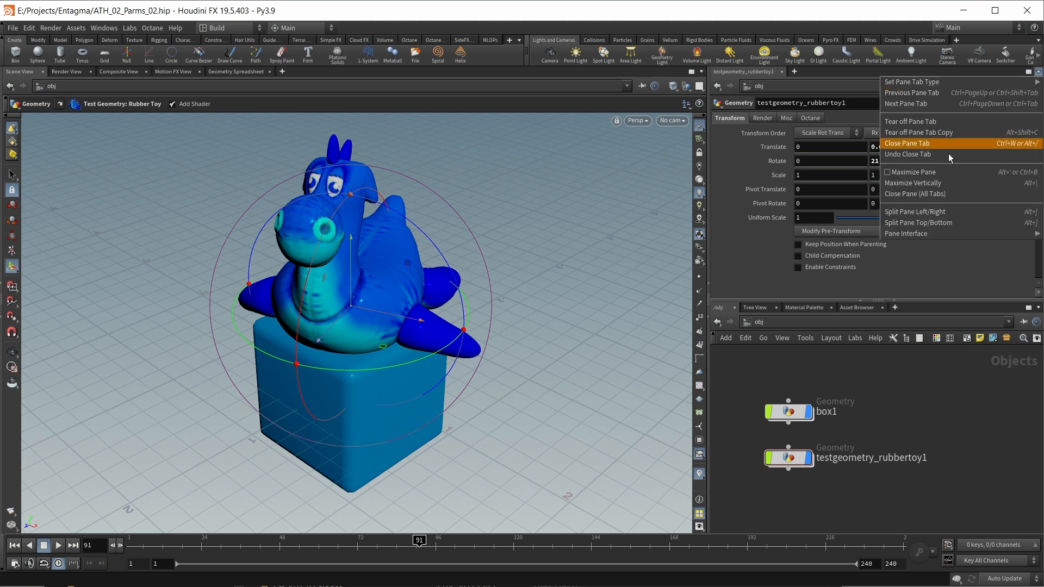
pyautogui.click(935, 194)
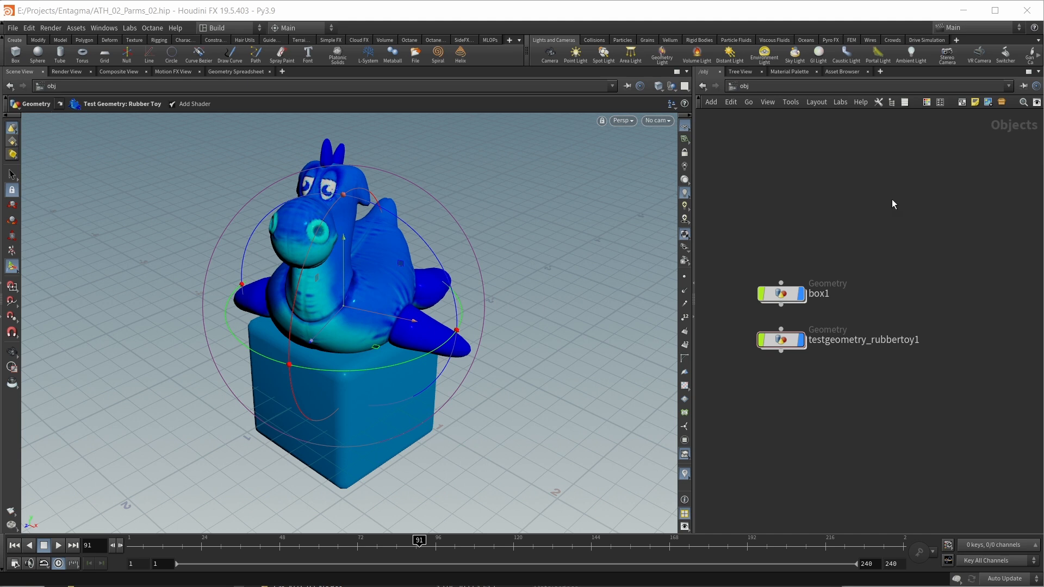
# - Show the rubber toy's parameters (translate Y 0.671537, rotate Y 21.1689) with P and open the desktops list
pyautogui.press('p')
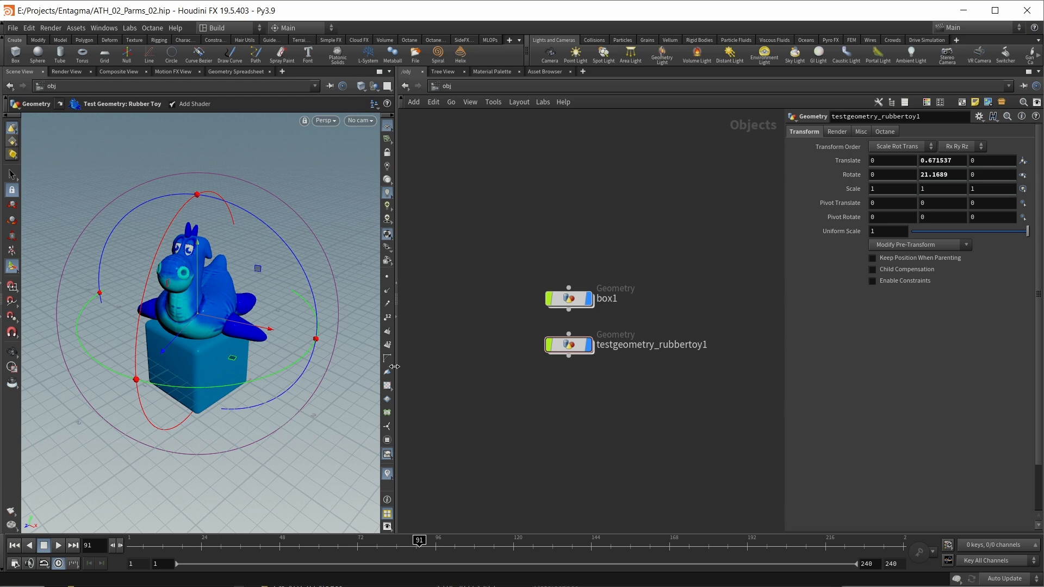
pyautogui.click(218, 30)
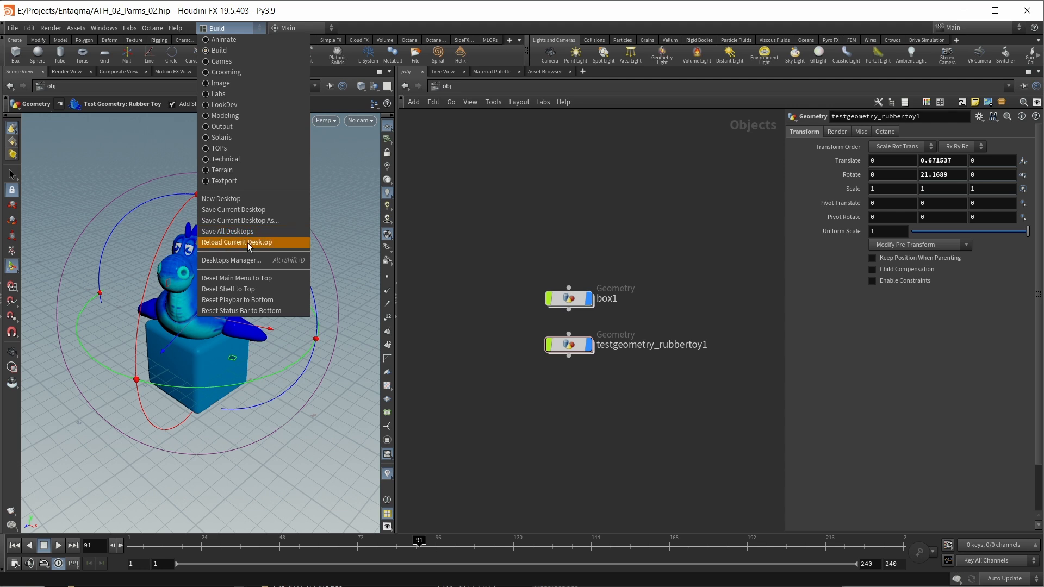
# - Reload the Build desktop's saved layout, switch to Animate, then back to Build
pyautogui.click(248, 244)
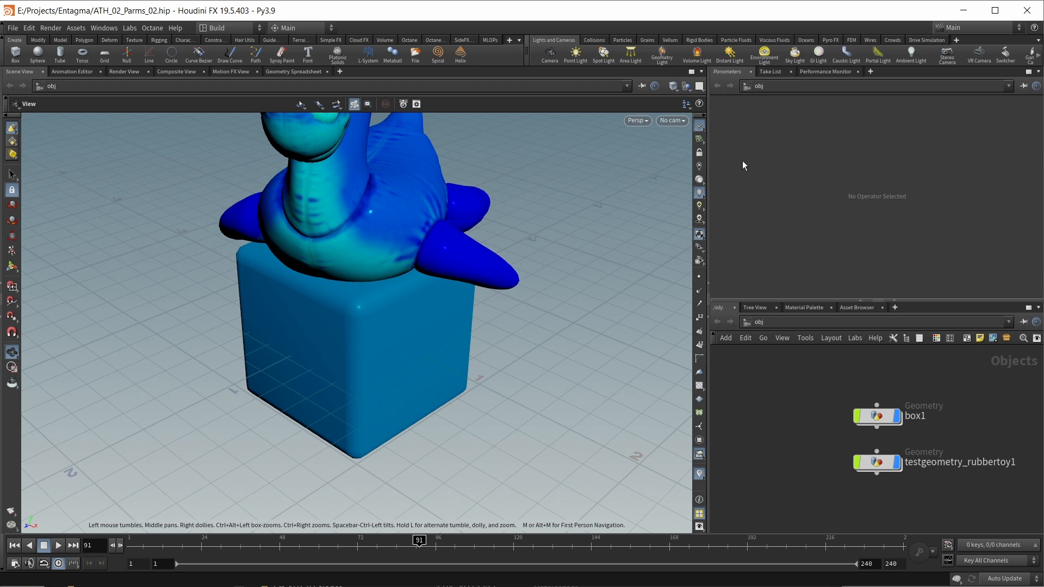
pyautogui.click(220, 28)
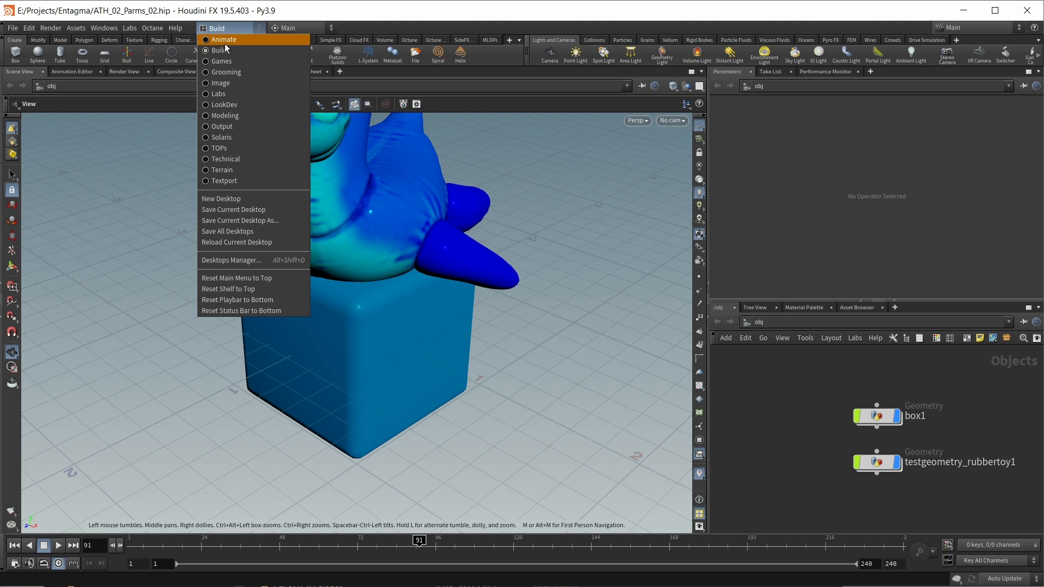
pyautogui.click(223, 40)
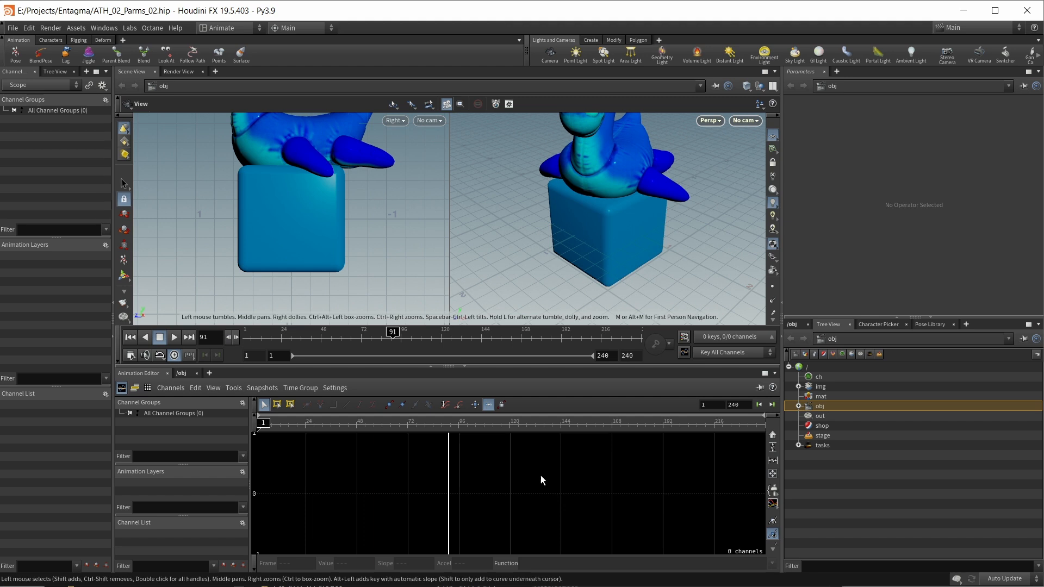
pyautogui.click(241, 28)
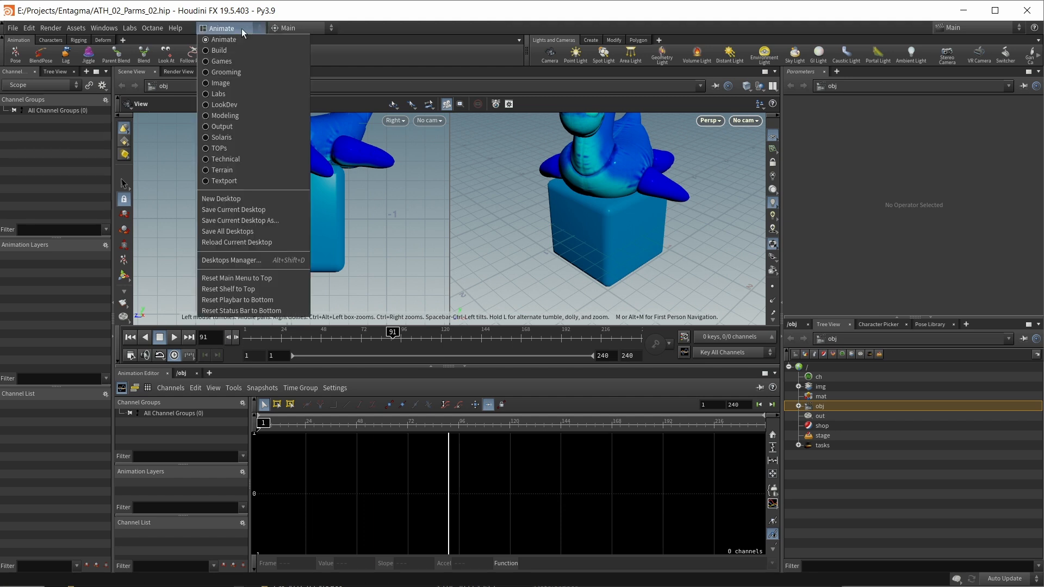
pyautogui.click(218, 50)
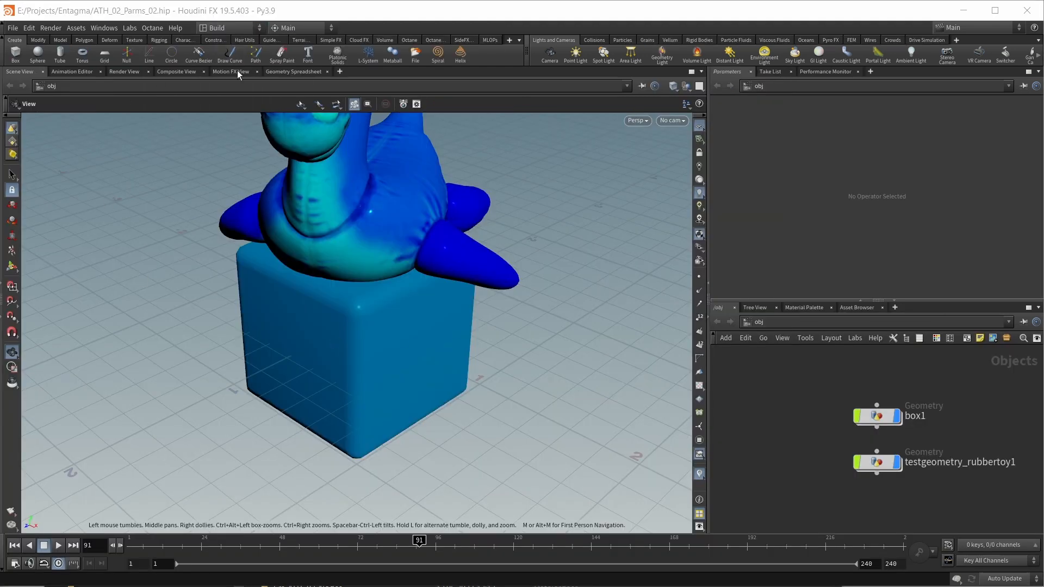
pyautogui.click(215, 30)
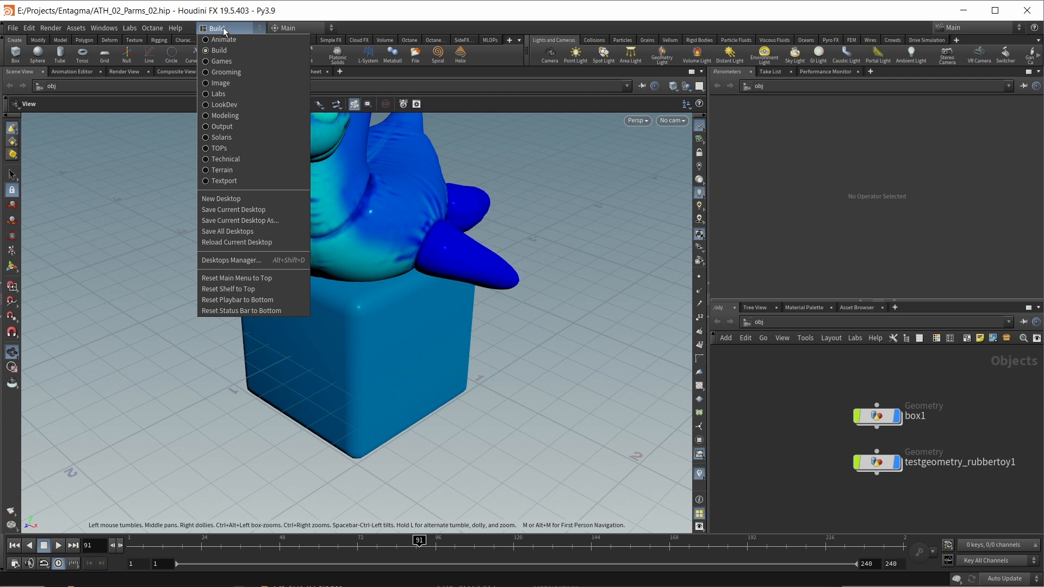